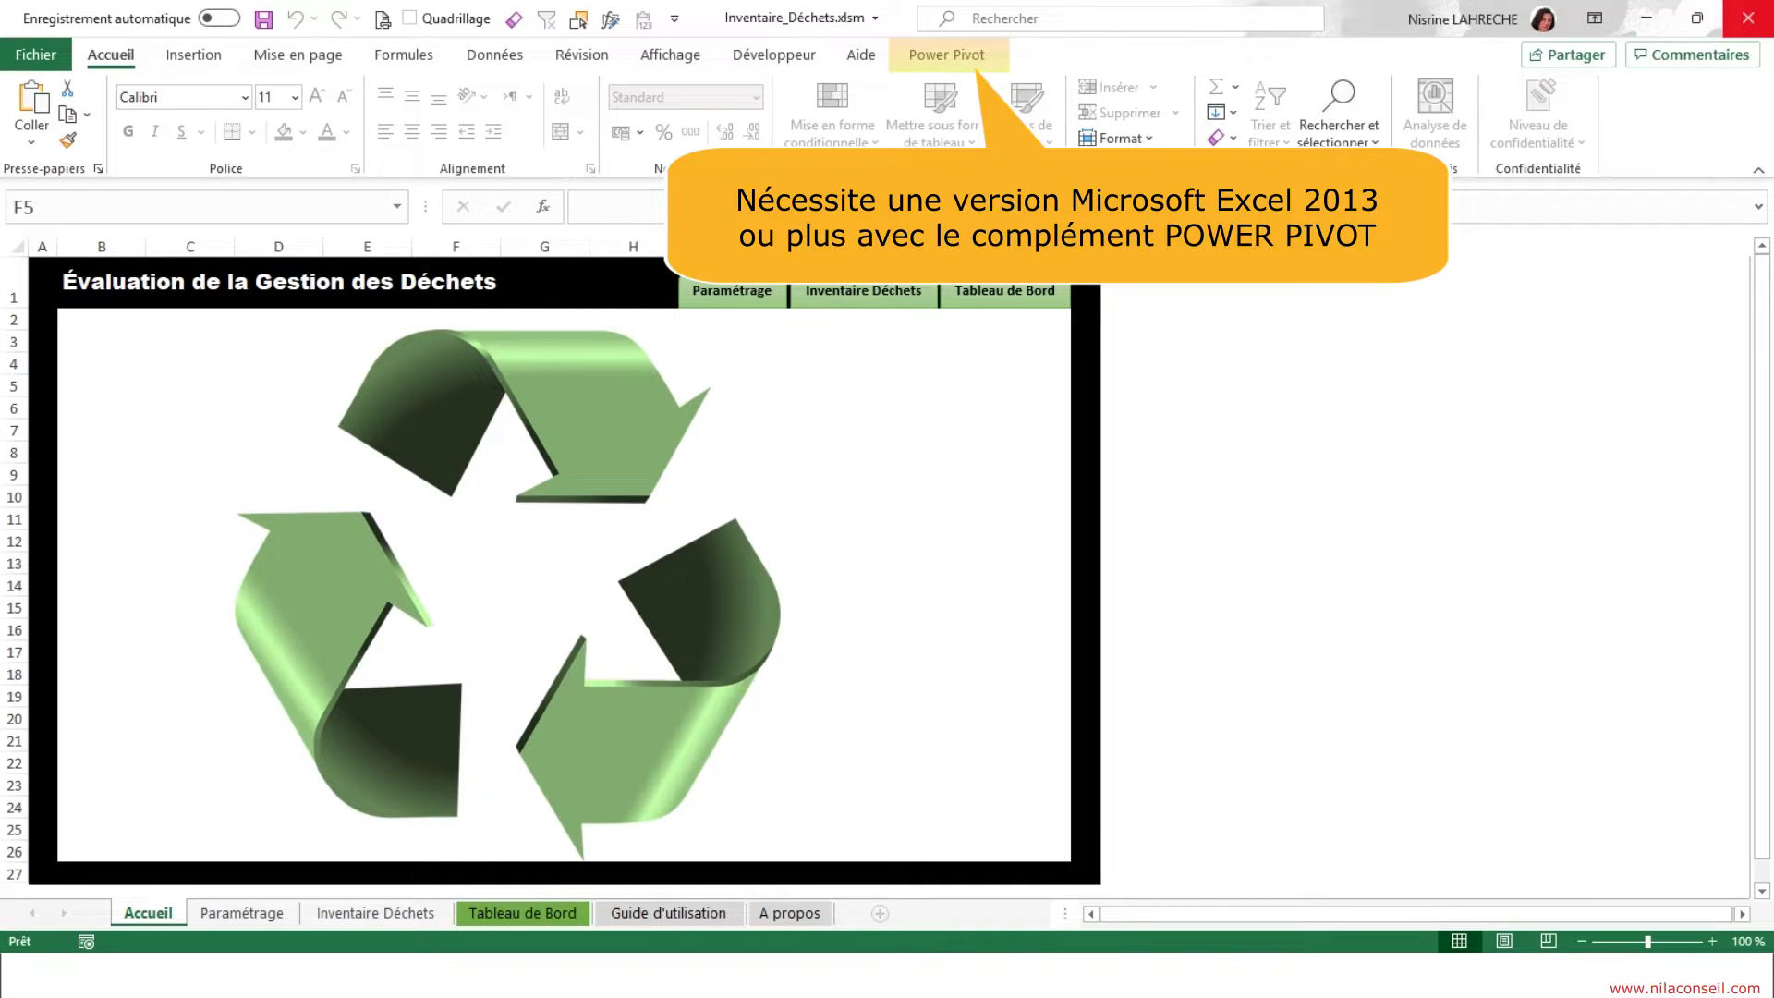
Look over the Paramétrage parameter lists, then return to the Inventaire Déchets sheet.
click(735, 293)
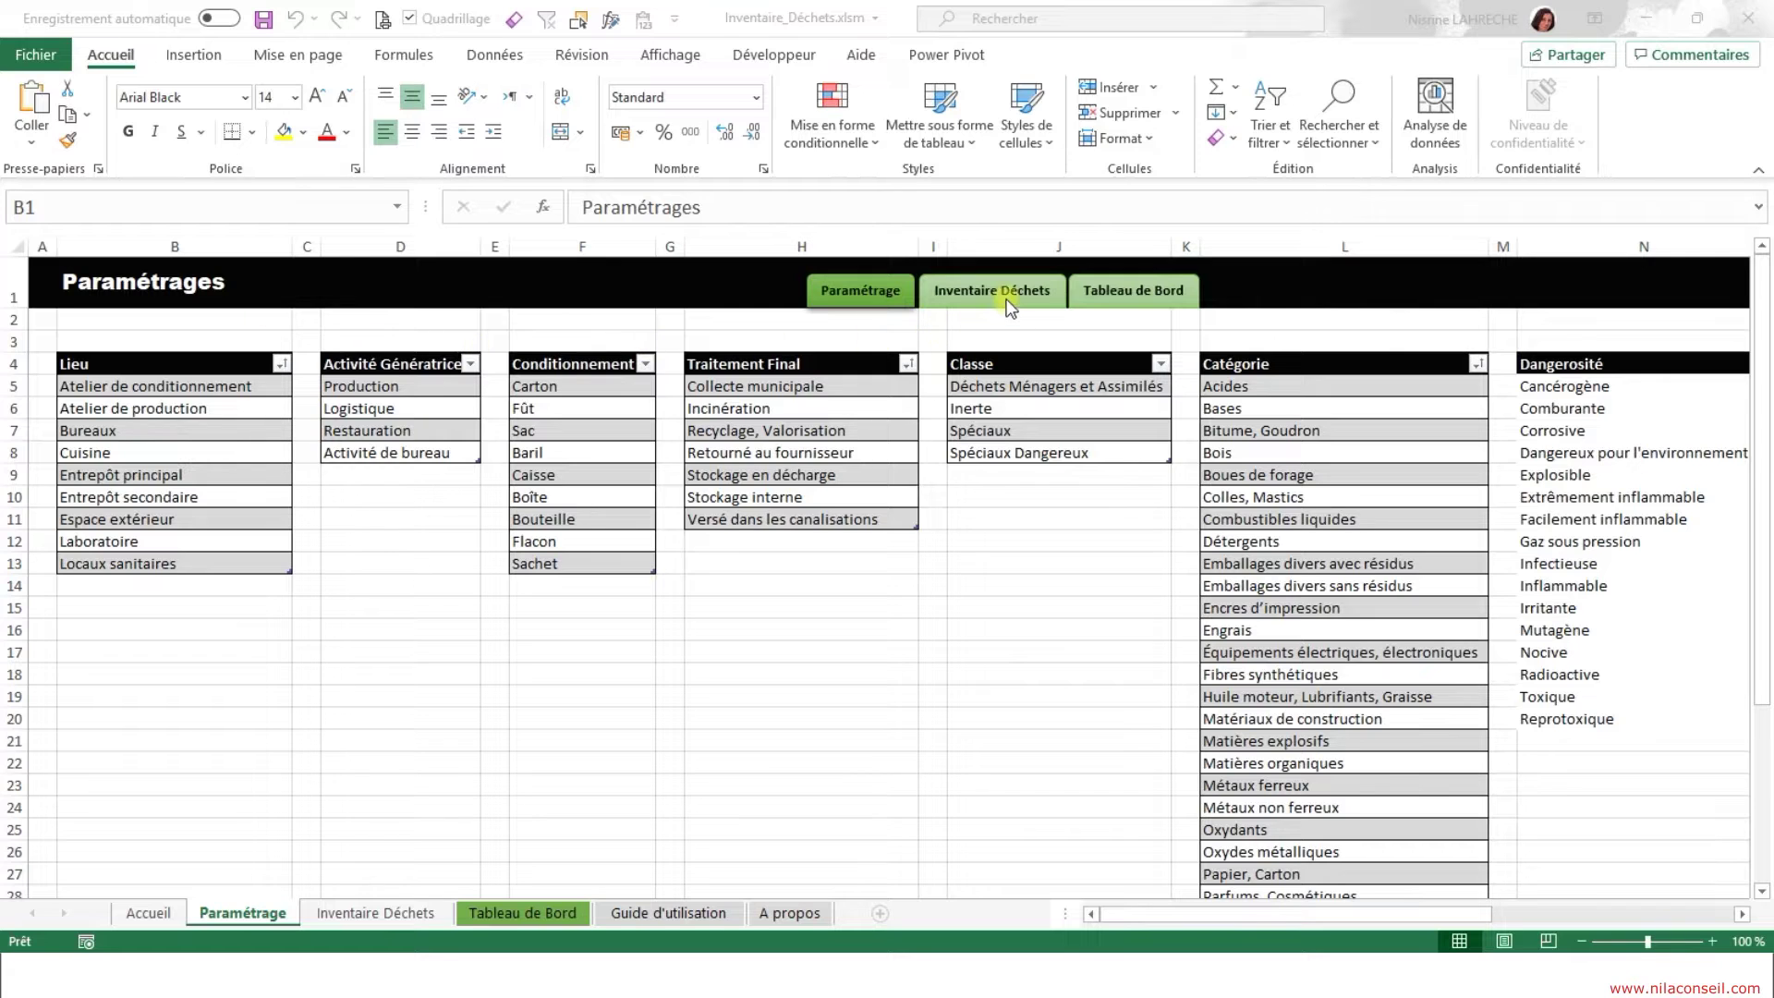
click(1007, 304)
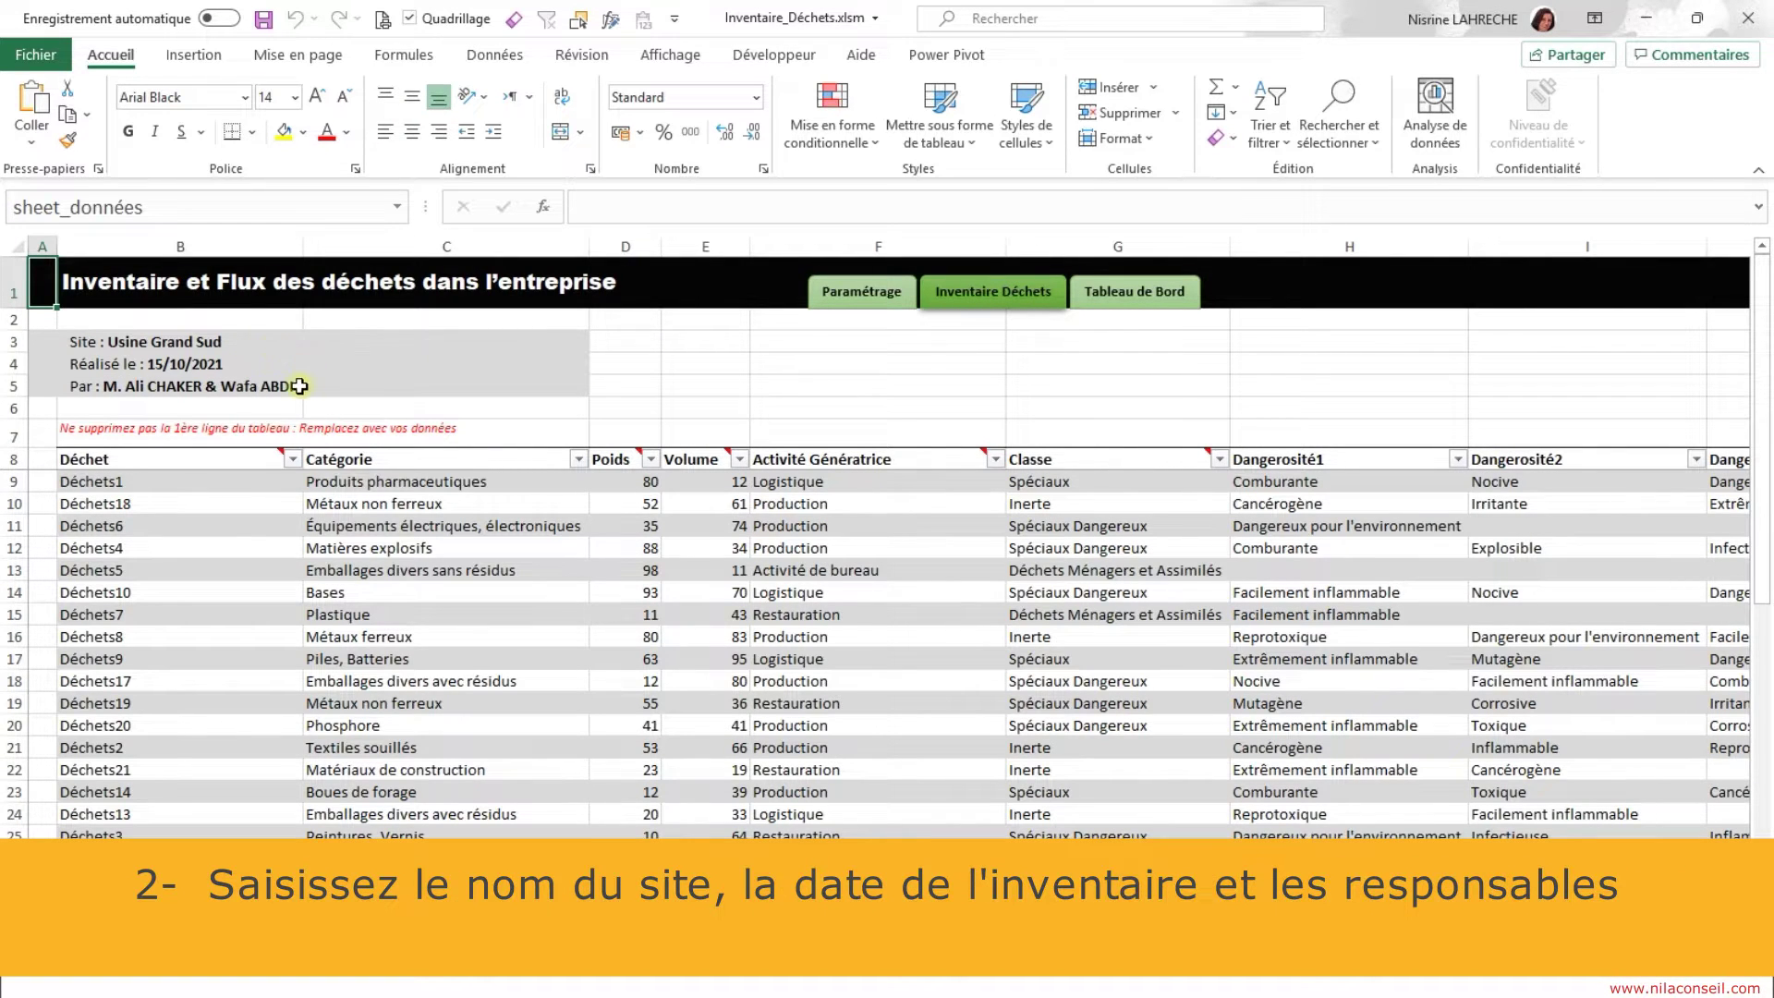
Jump to the last waste entry, Déchets23 in row 31, and check its Catégorie, Poids and Volume.
click(254, 481)
key(ctrl+Down)
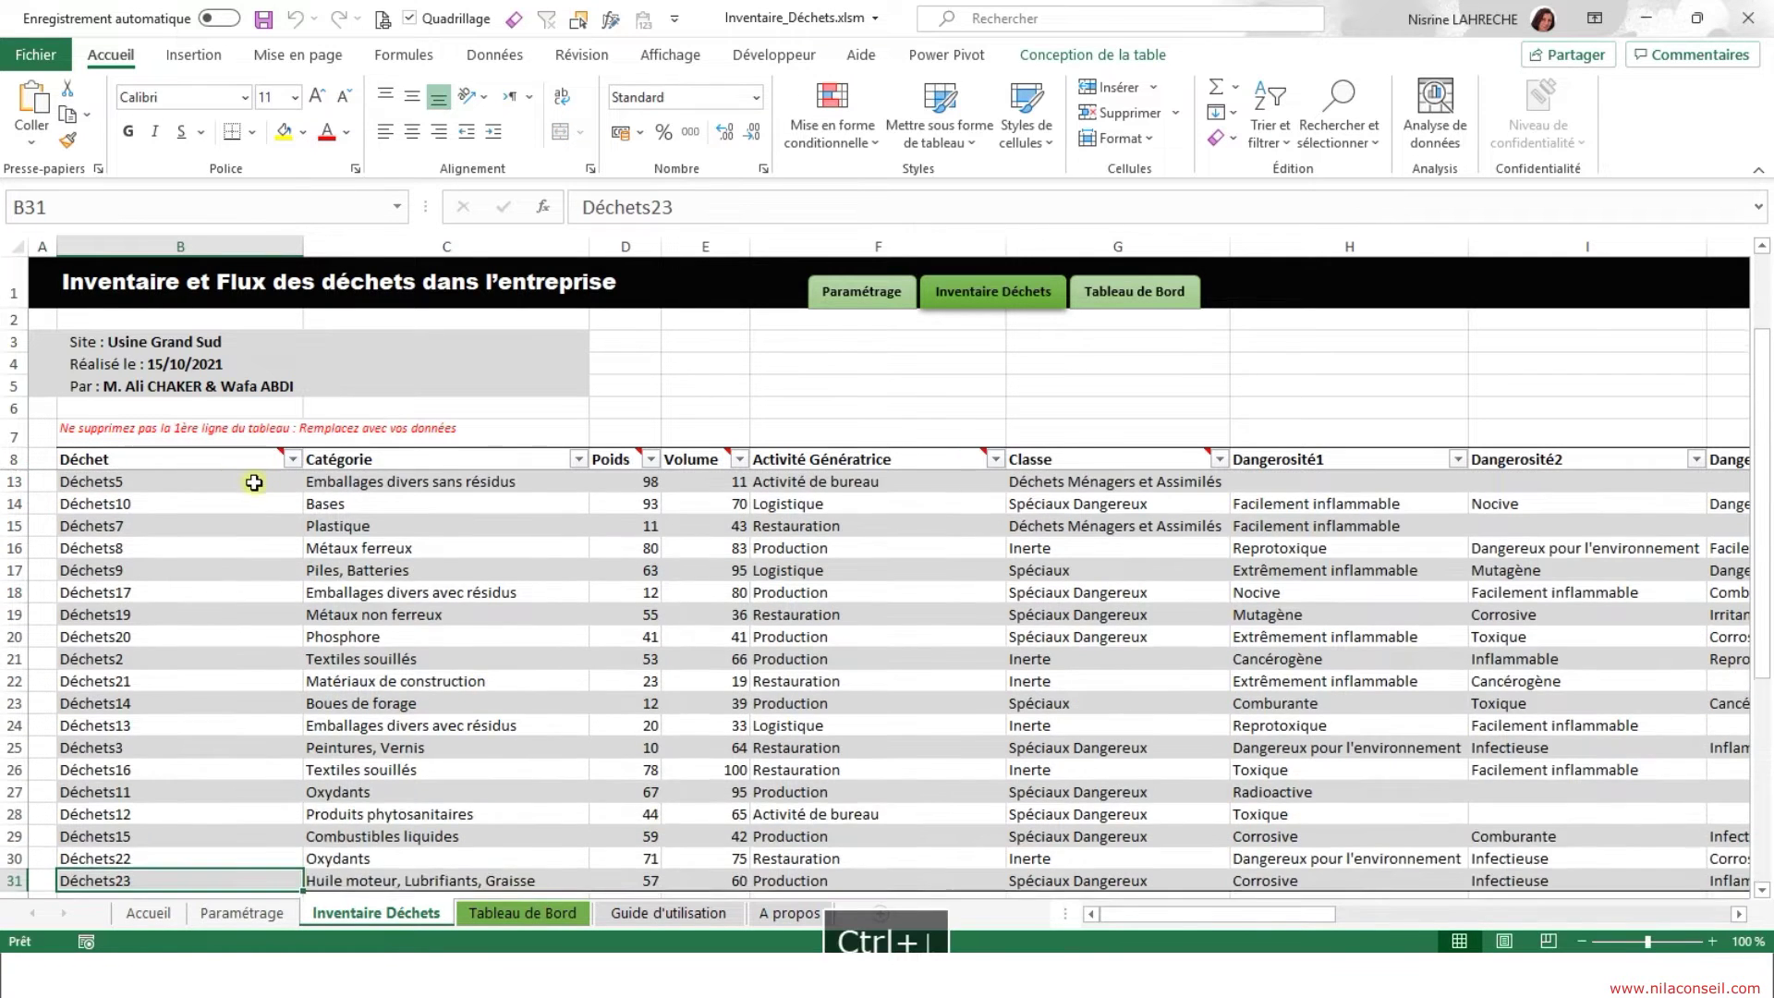
scroll(254, 481, down, 3)
click(582, 681)
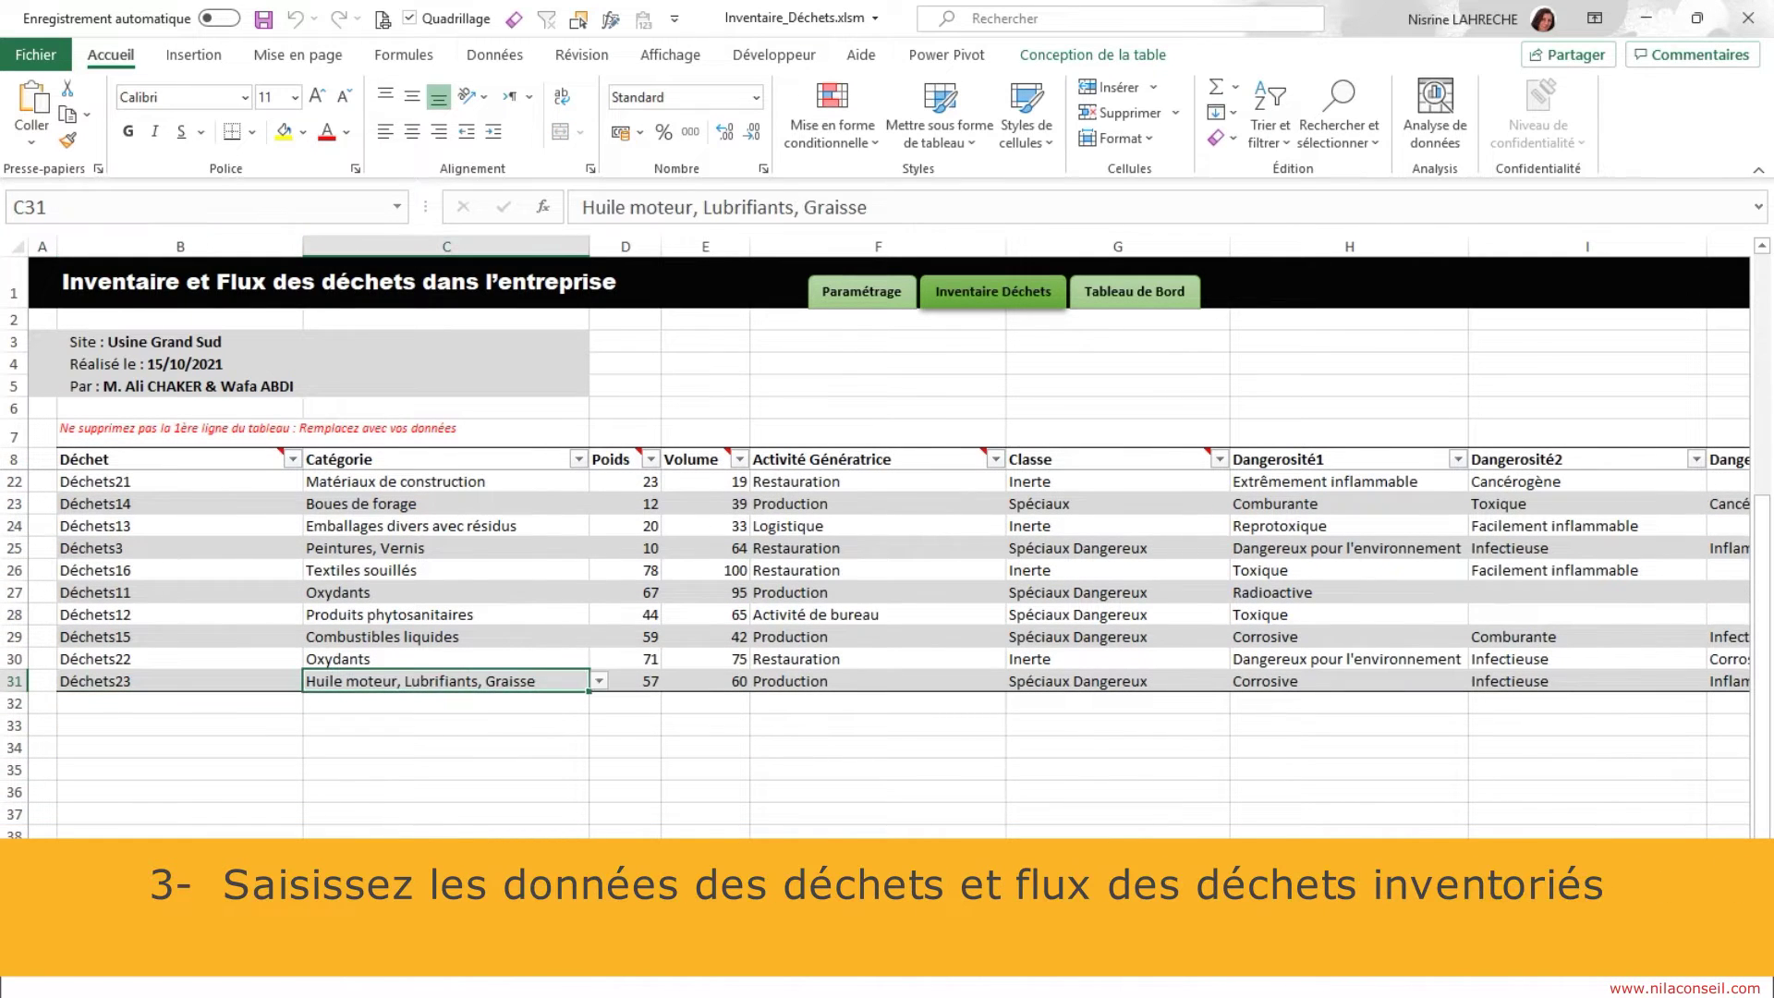
click(596, 681)
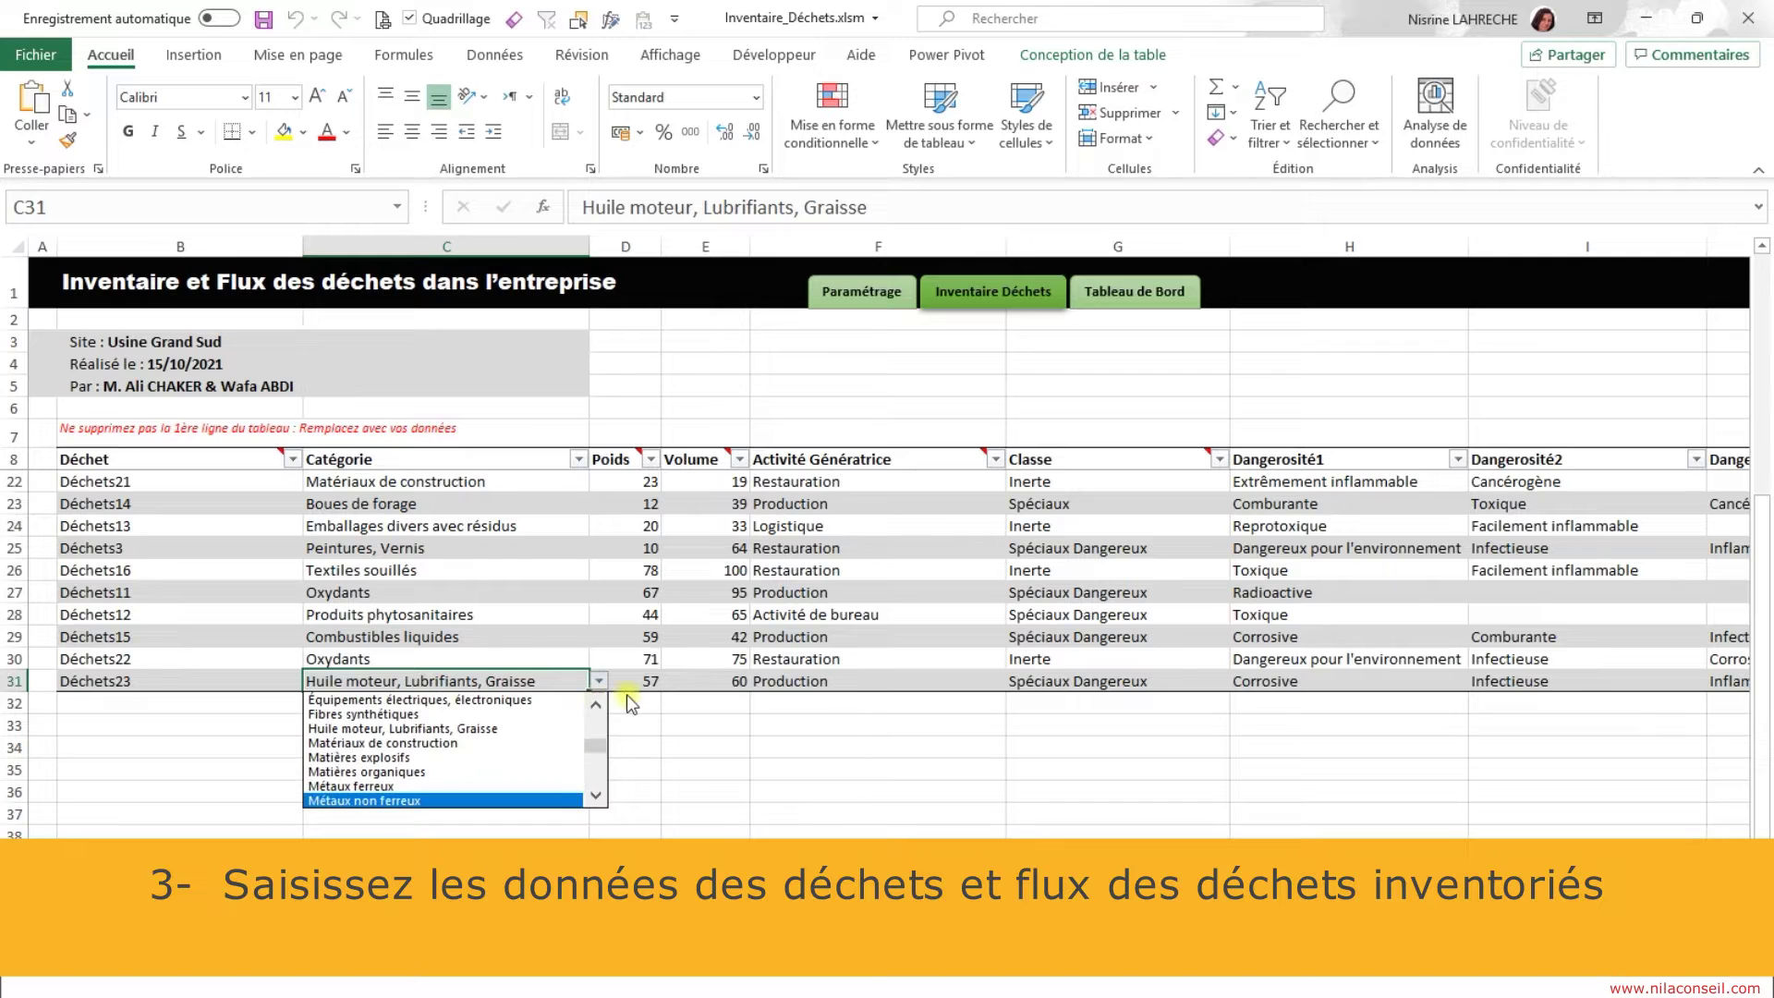
key(Escape)
key(Right)
key(Right)
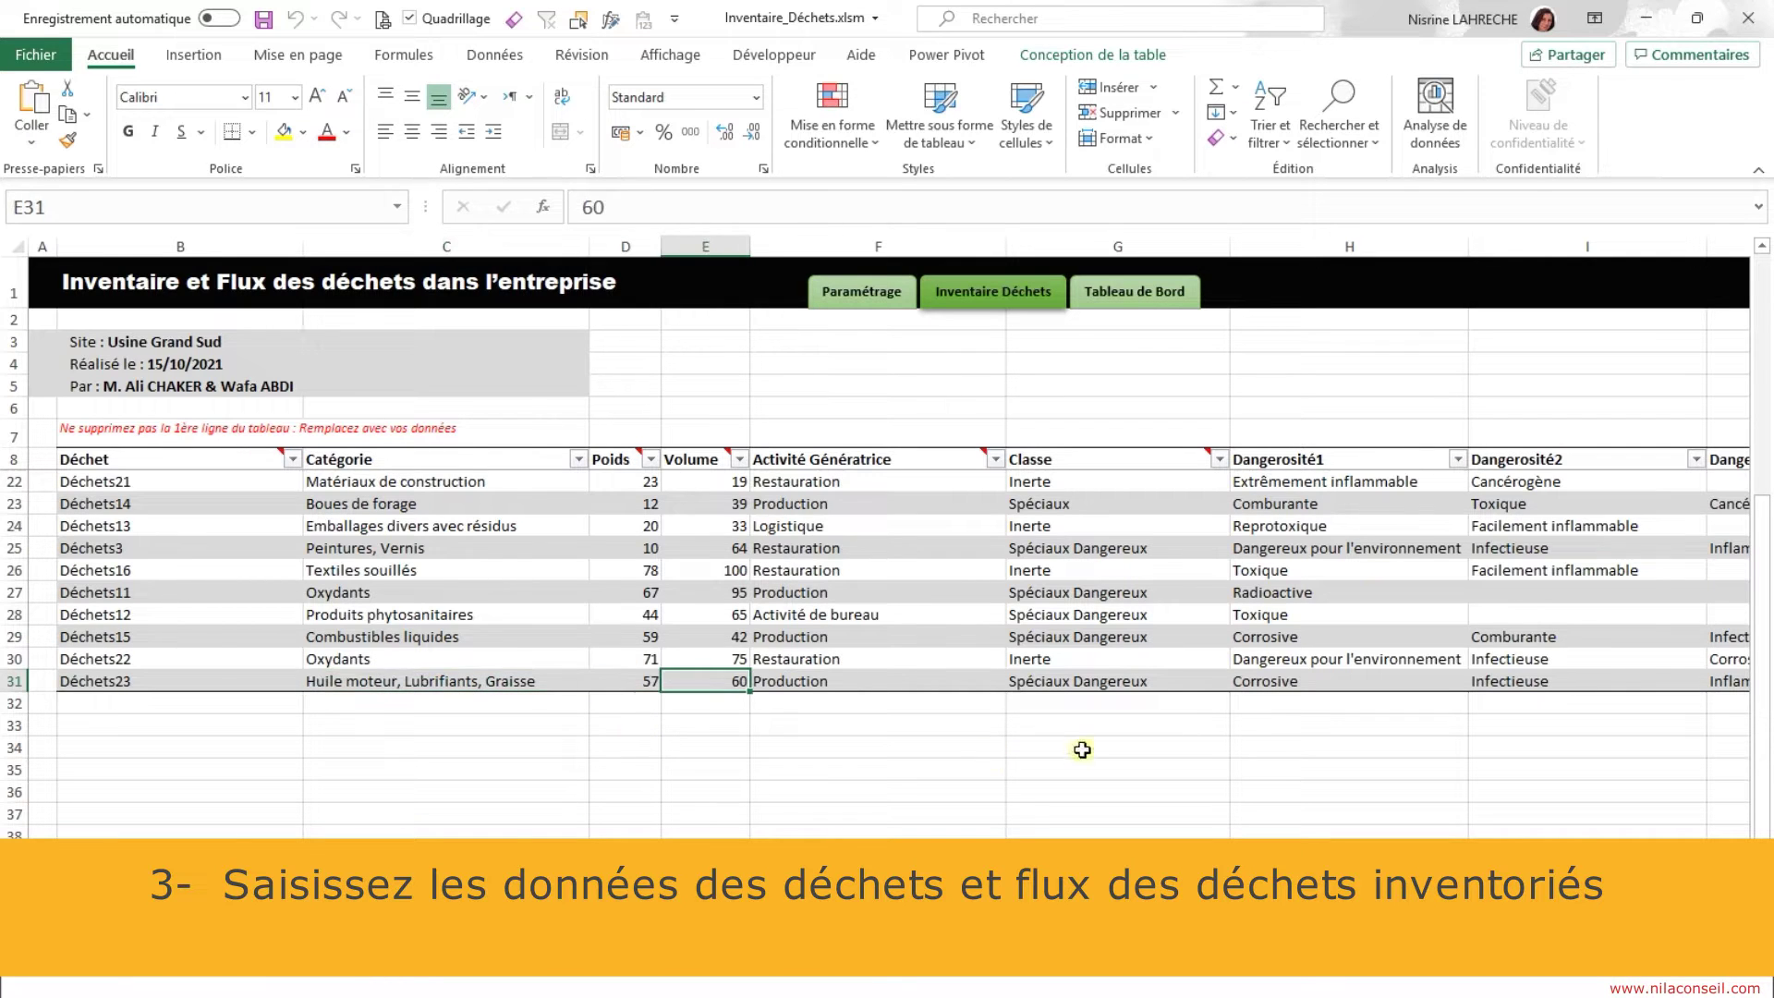
key(Right)
Check row 31's Activité Génératrice and Classe, keeping Dangerosité1 as Corrosive.
click(1015, 681)
click(1015, 681)
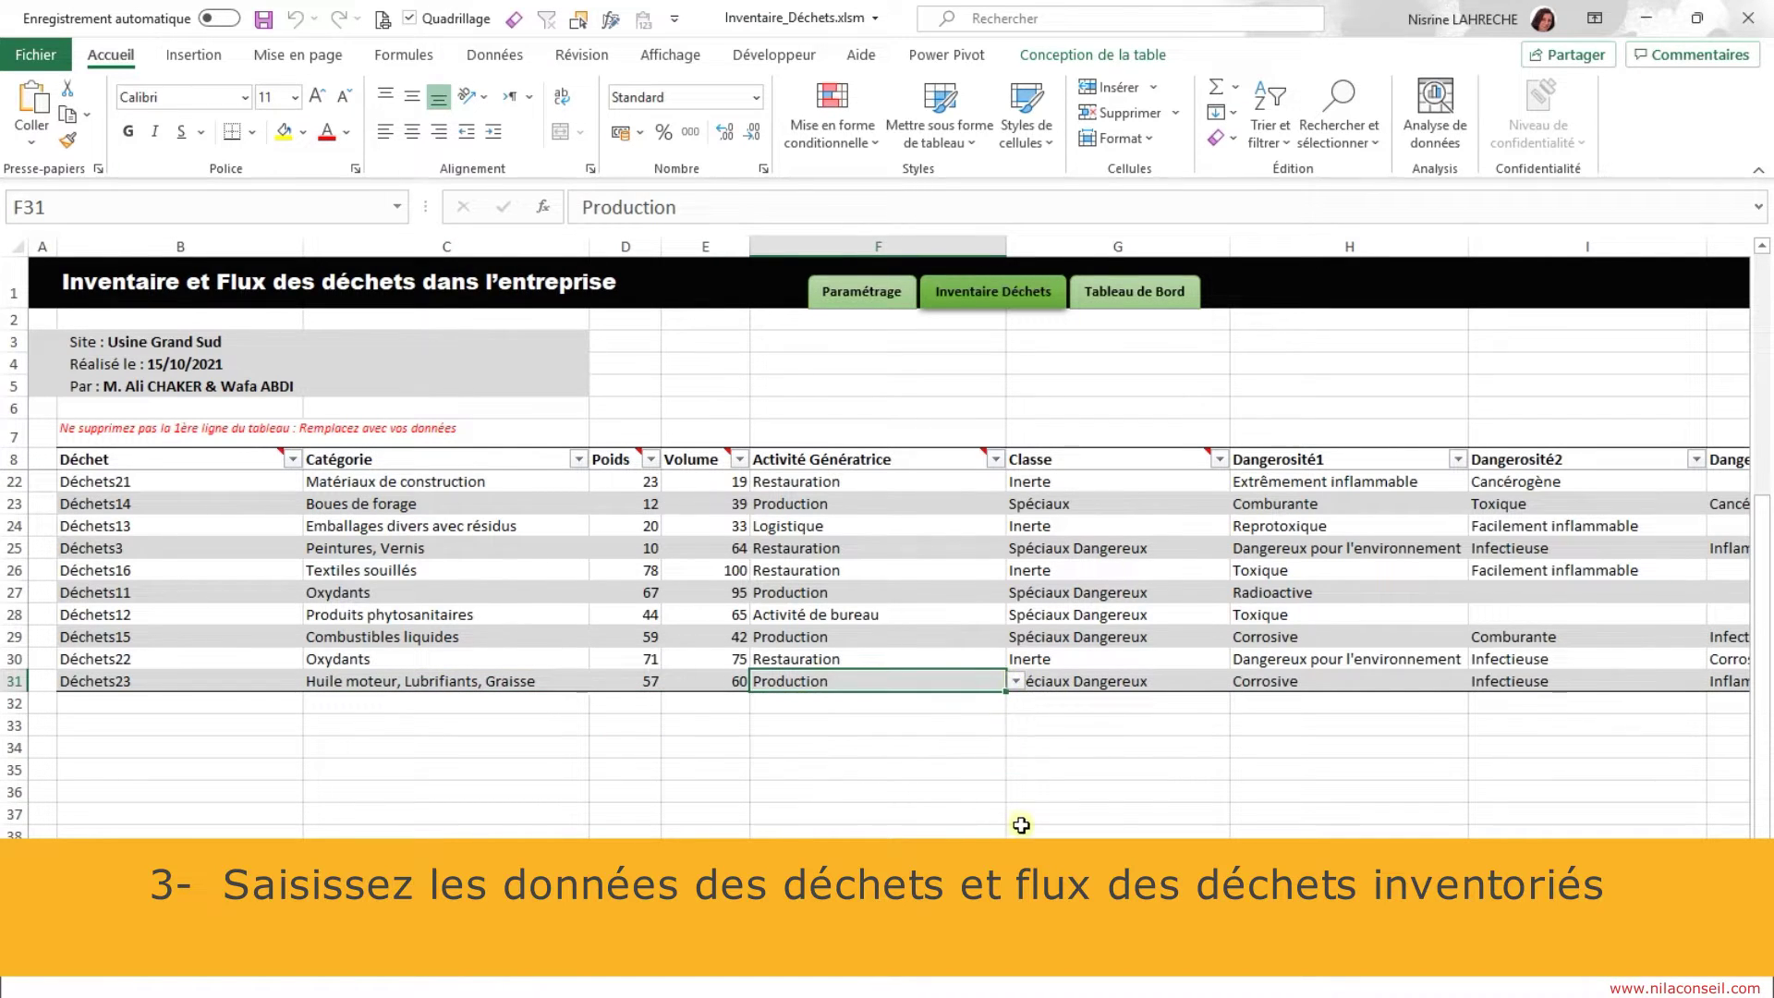
key(Right)
click(1239, 681)
key(Escape)
key(Right)
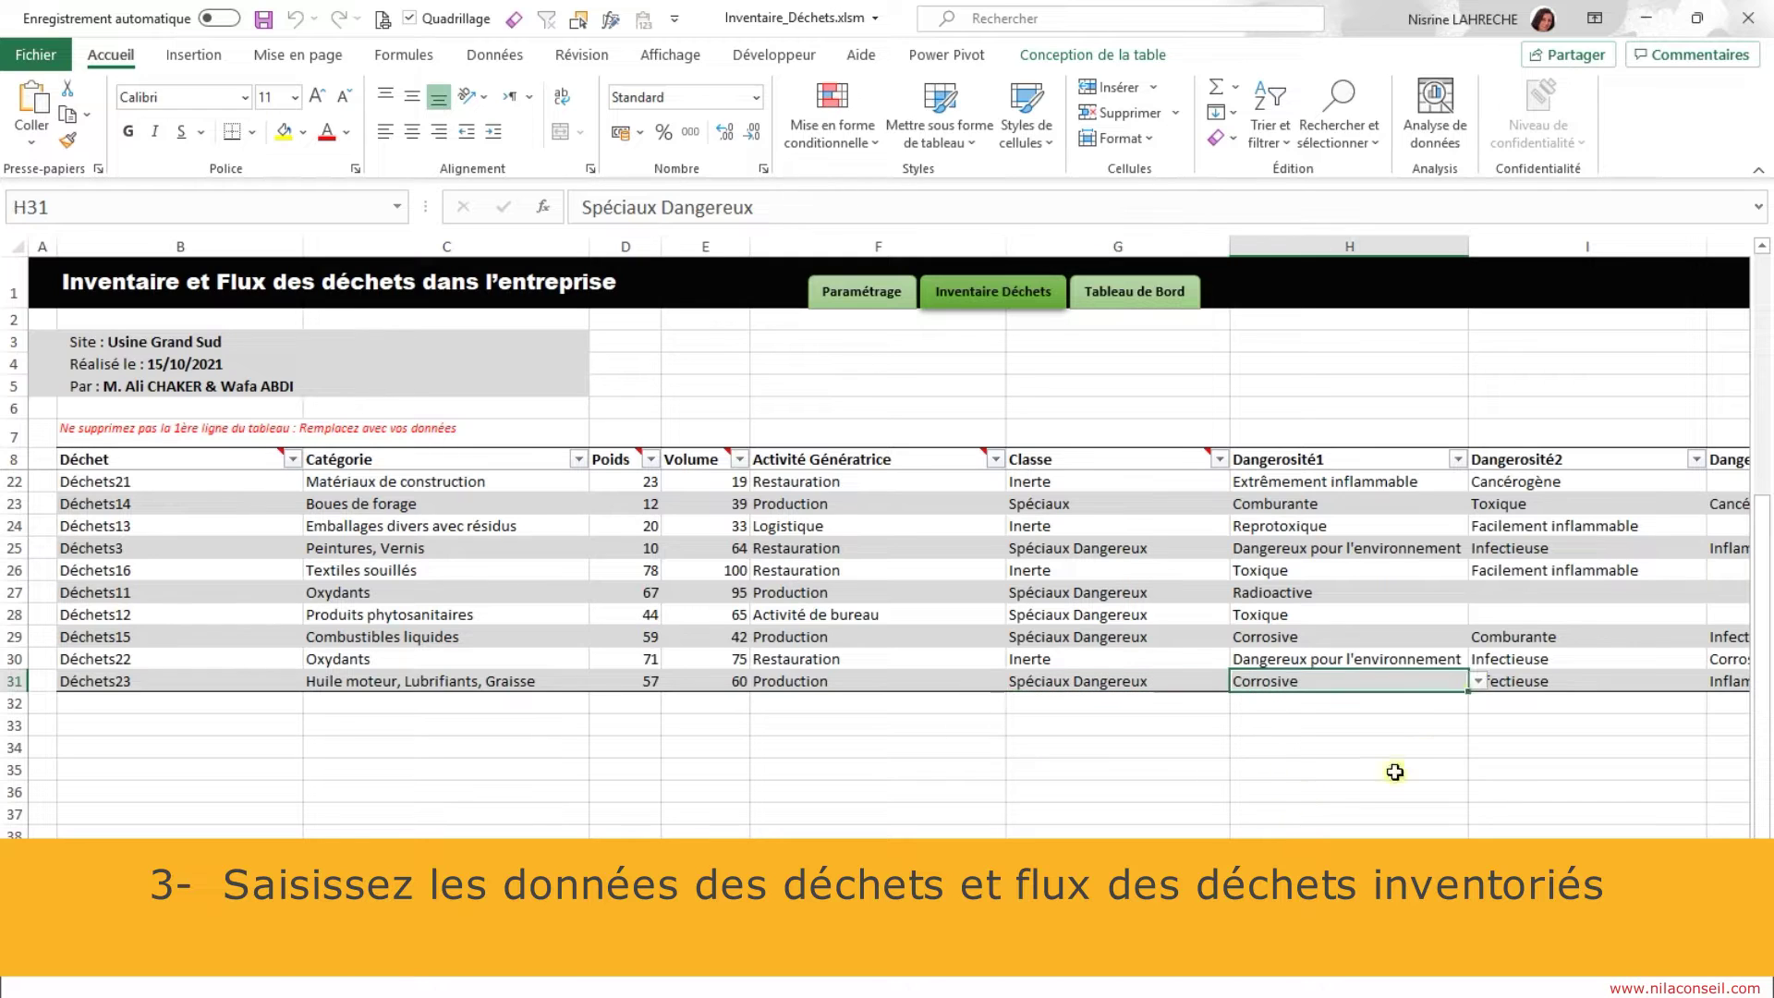
key(alt+Down)
key(Escape)
key(Right)
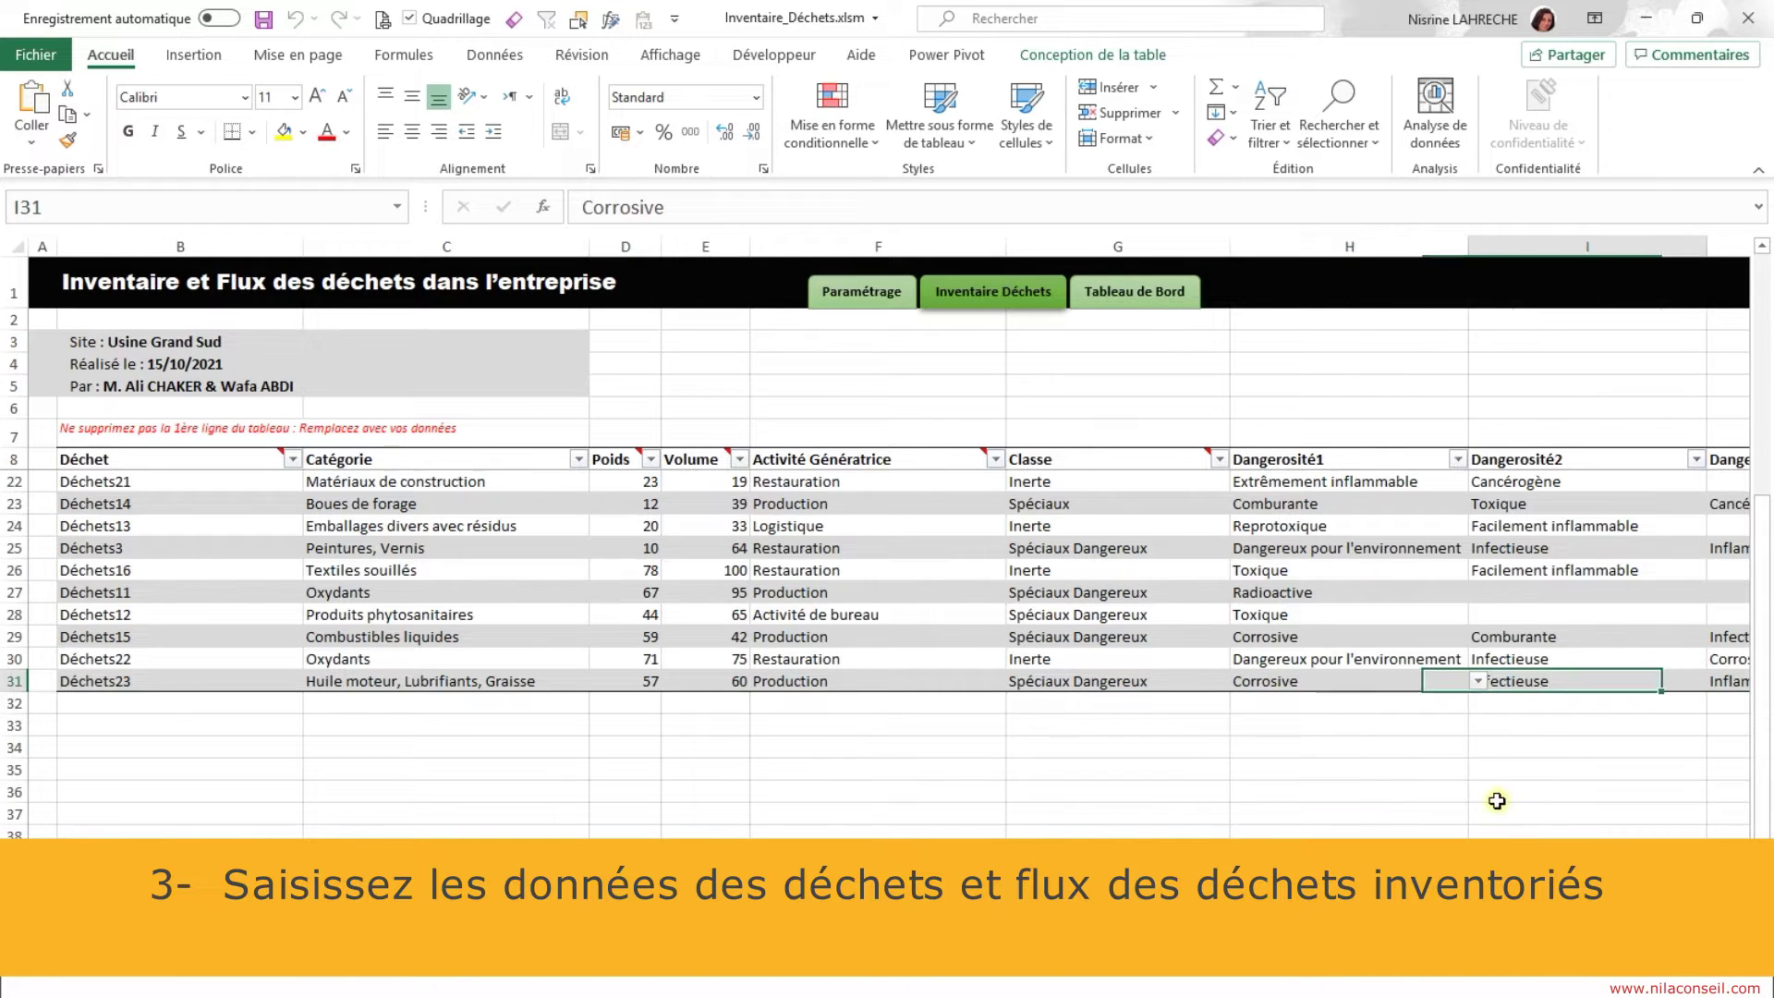
Keep row 31's Dangerosité2 as Infectieuse, check Type Collecte, and keep Lieu Stockage as Entrepôt secondaire.
click(1716, 681)
click(1715, 707)
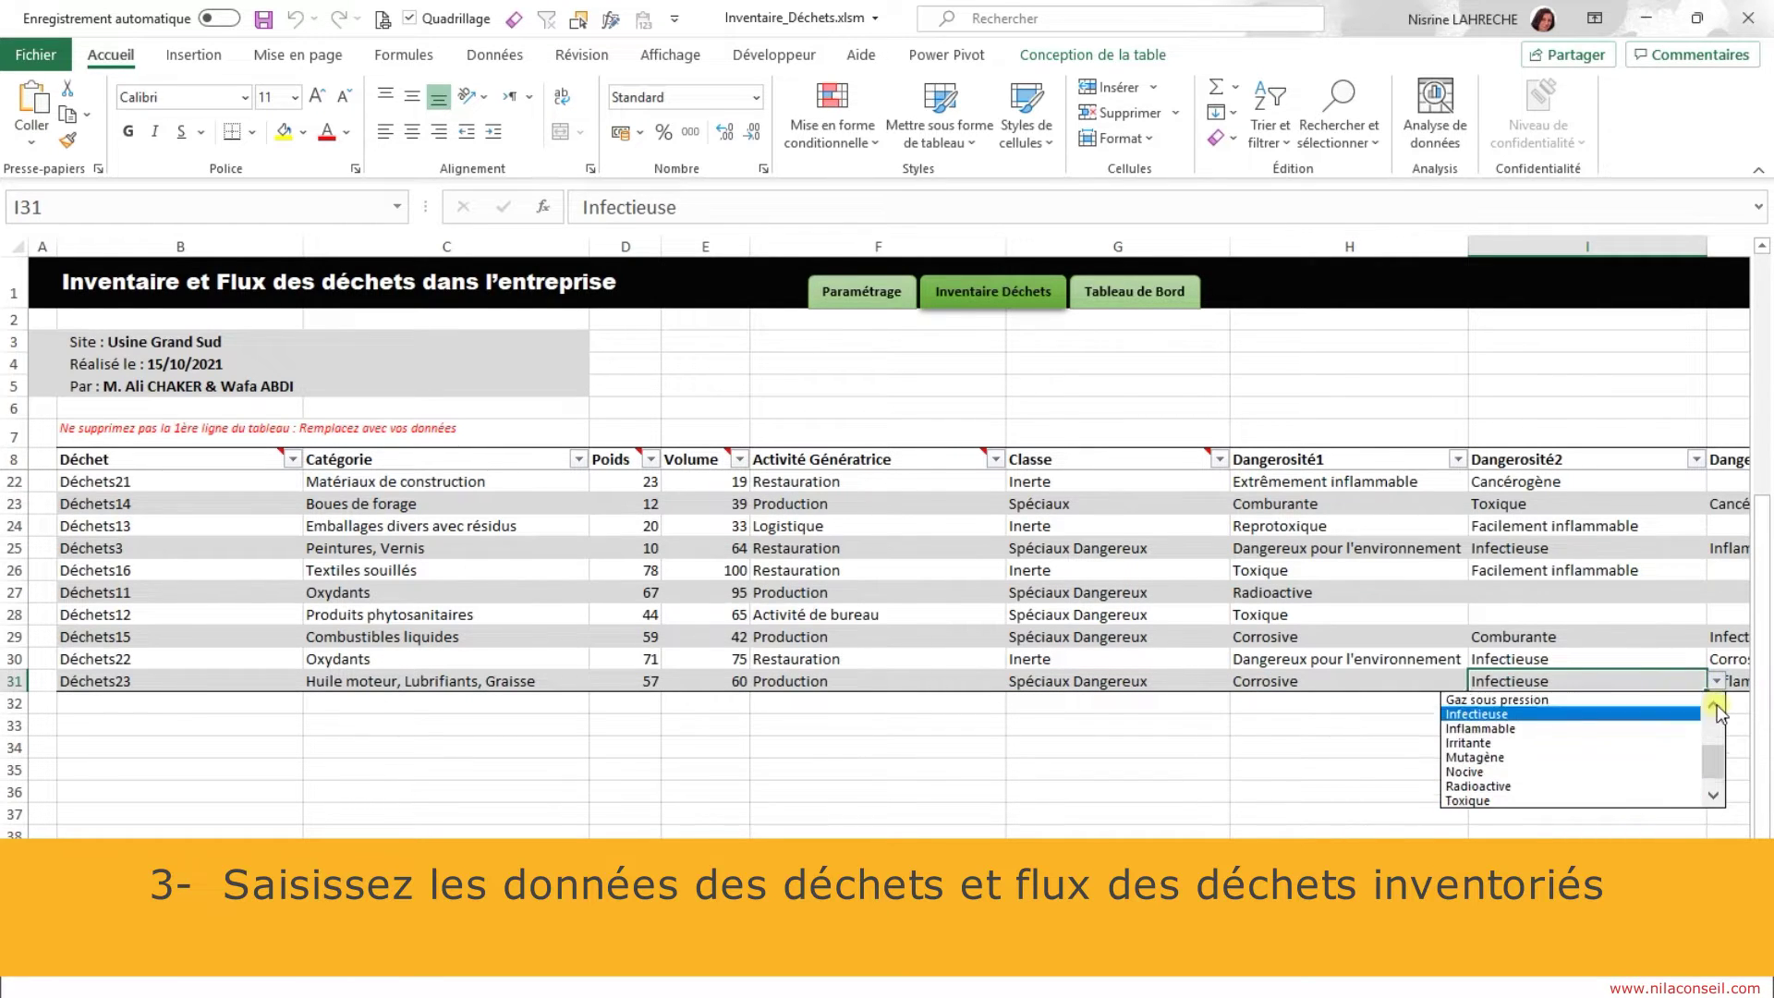
key(Escape)
key(Right)
key(Right)
key(Right)
key(Right)
click(1698, 681)
key(Escape)
key(Right)
click(1738, 681)
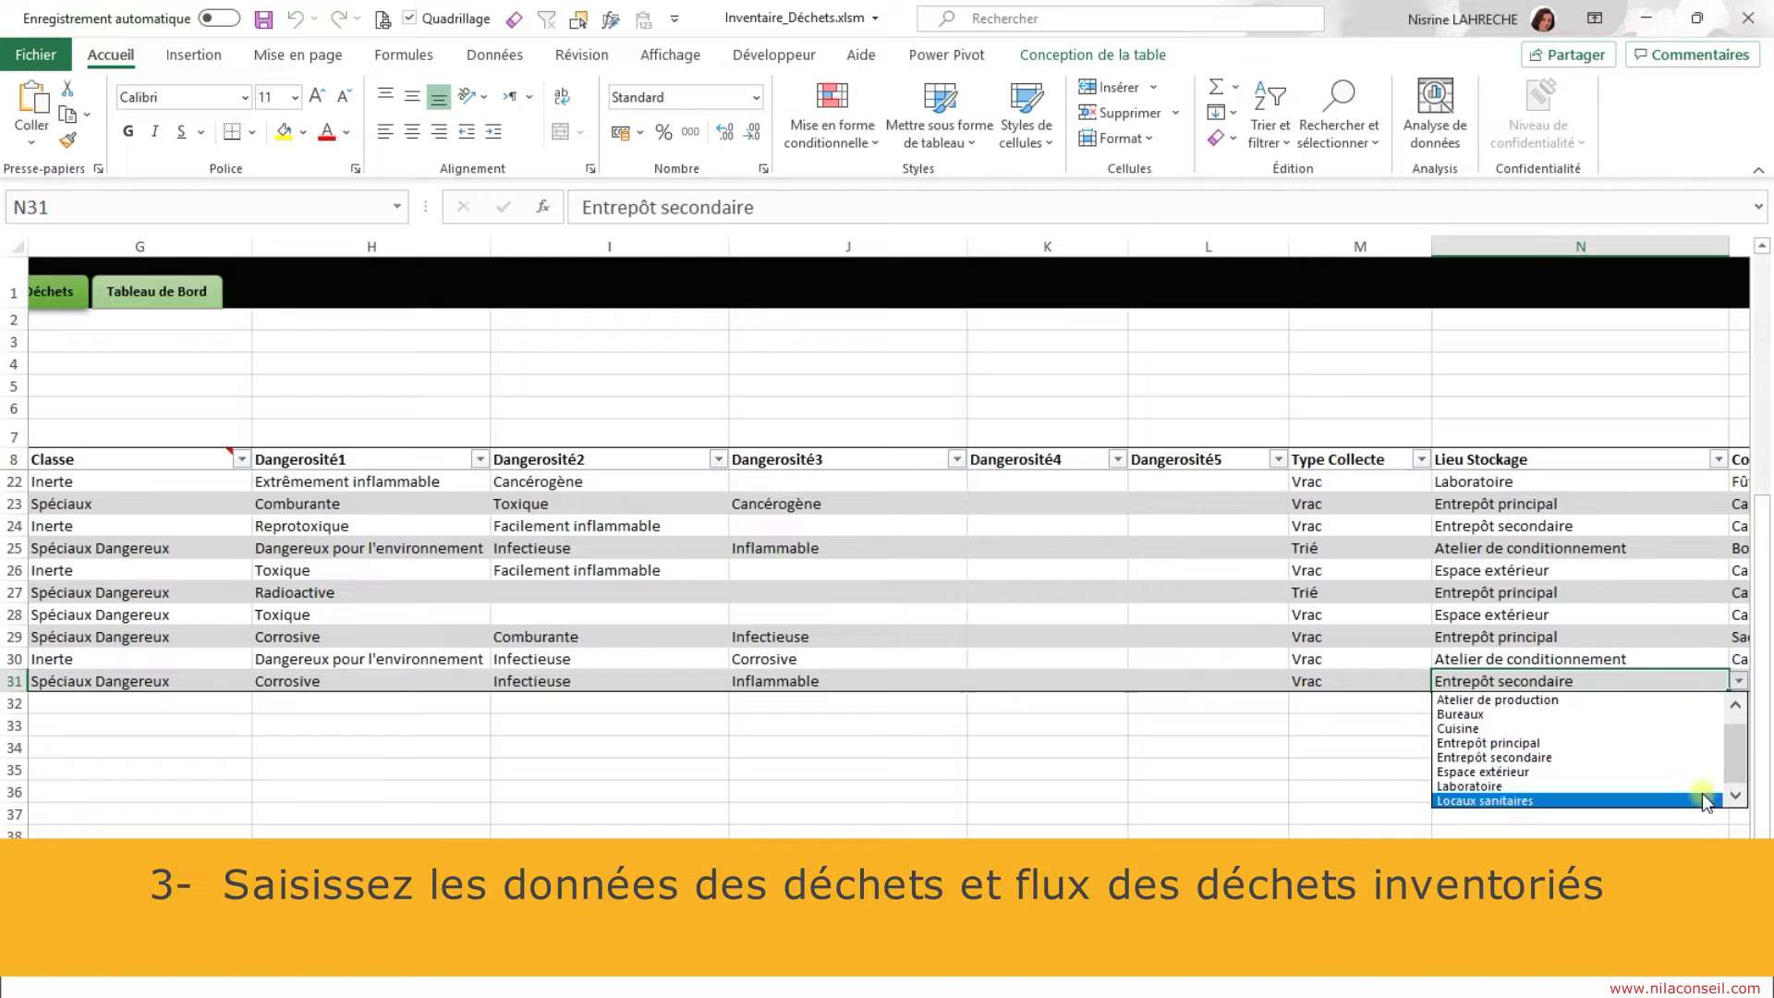
key(Escape)
key(Right)
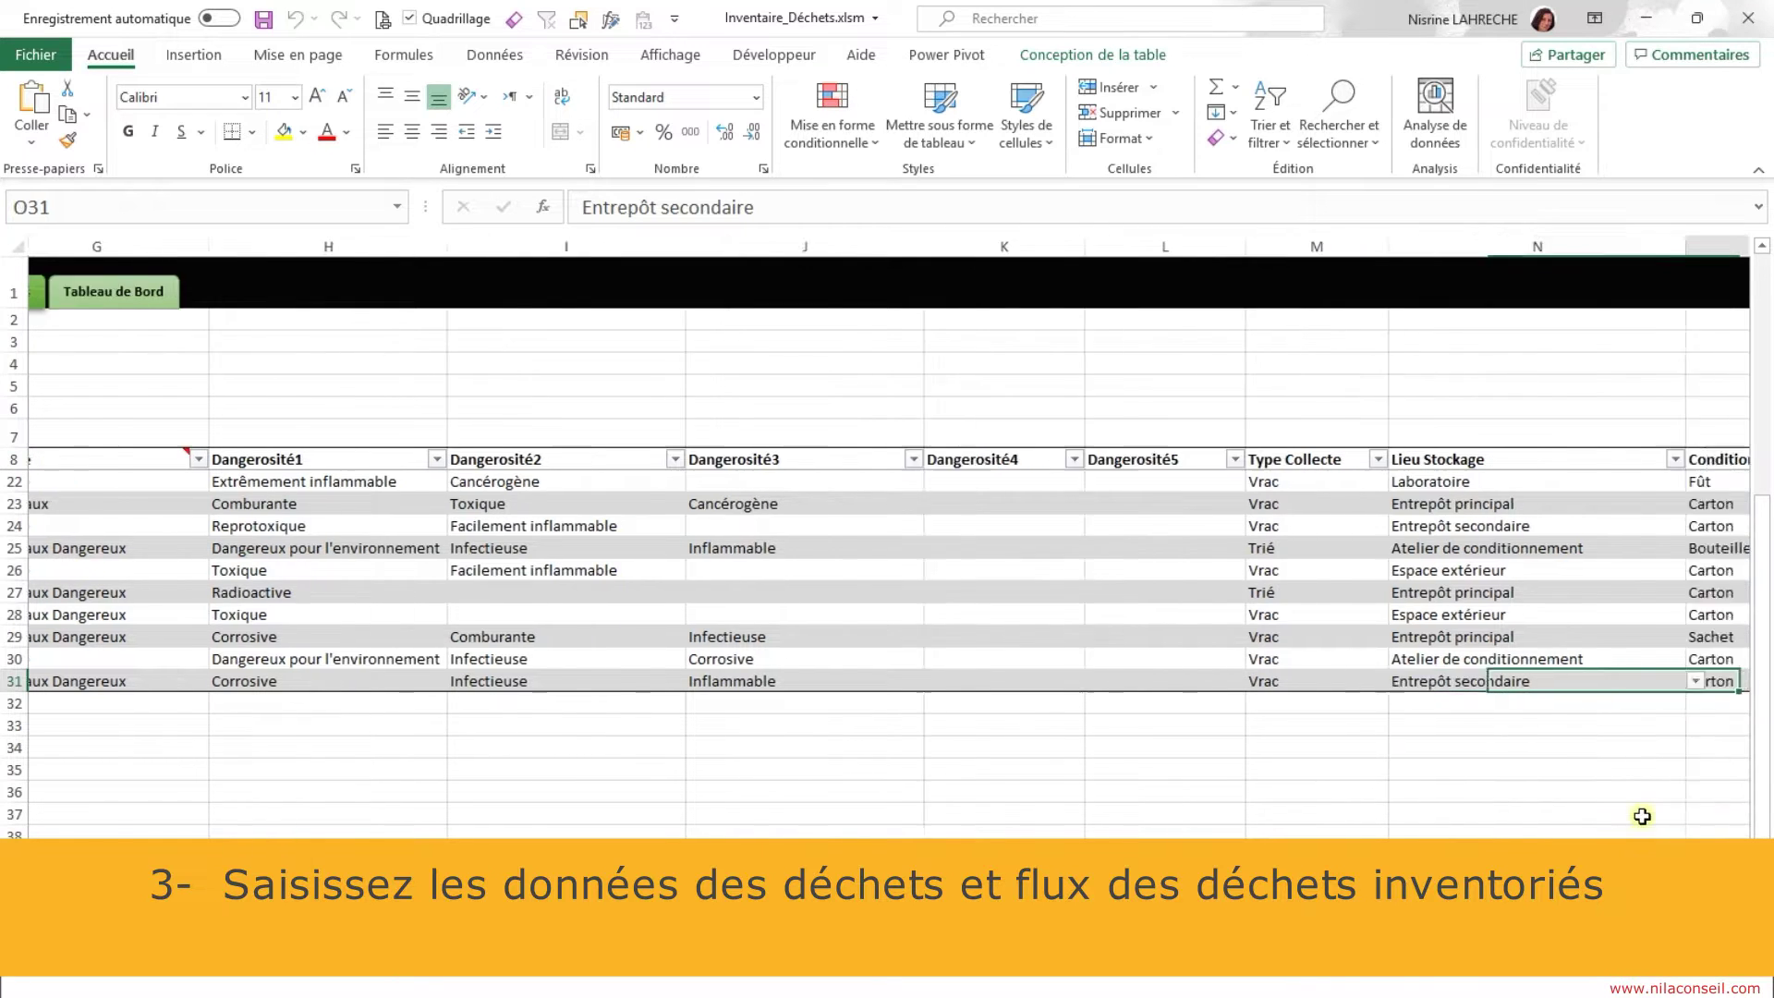
Keep row 31's packaging as Carton, recycling as Non recyclable and final treatment as Stockage interne.
click(1674, 681)
key(Escape)
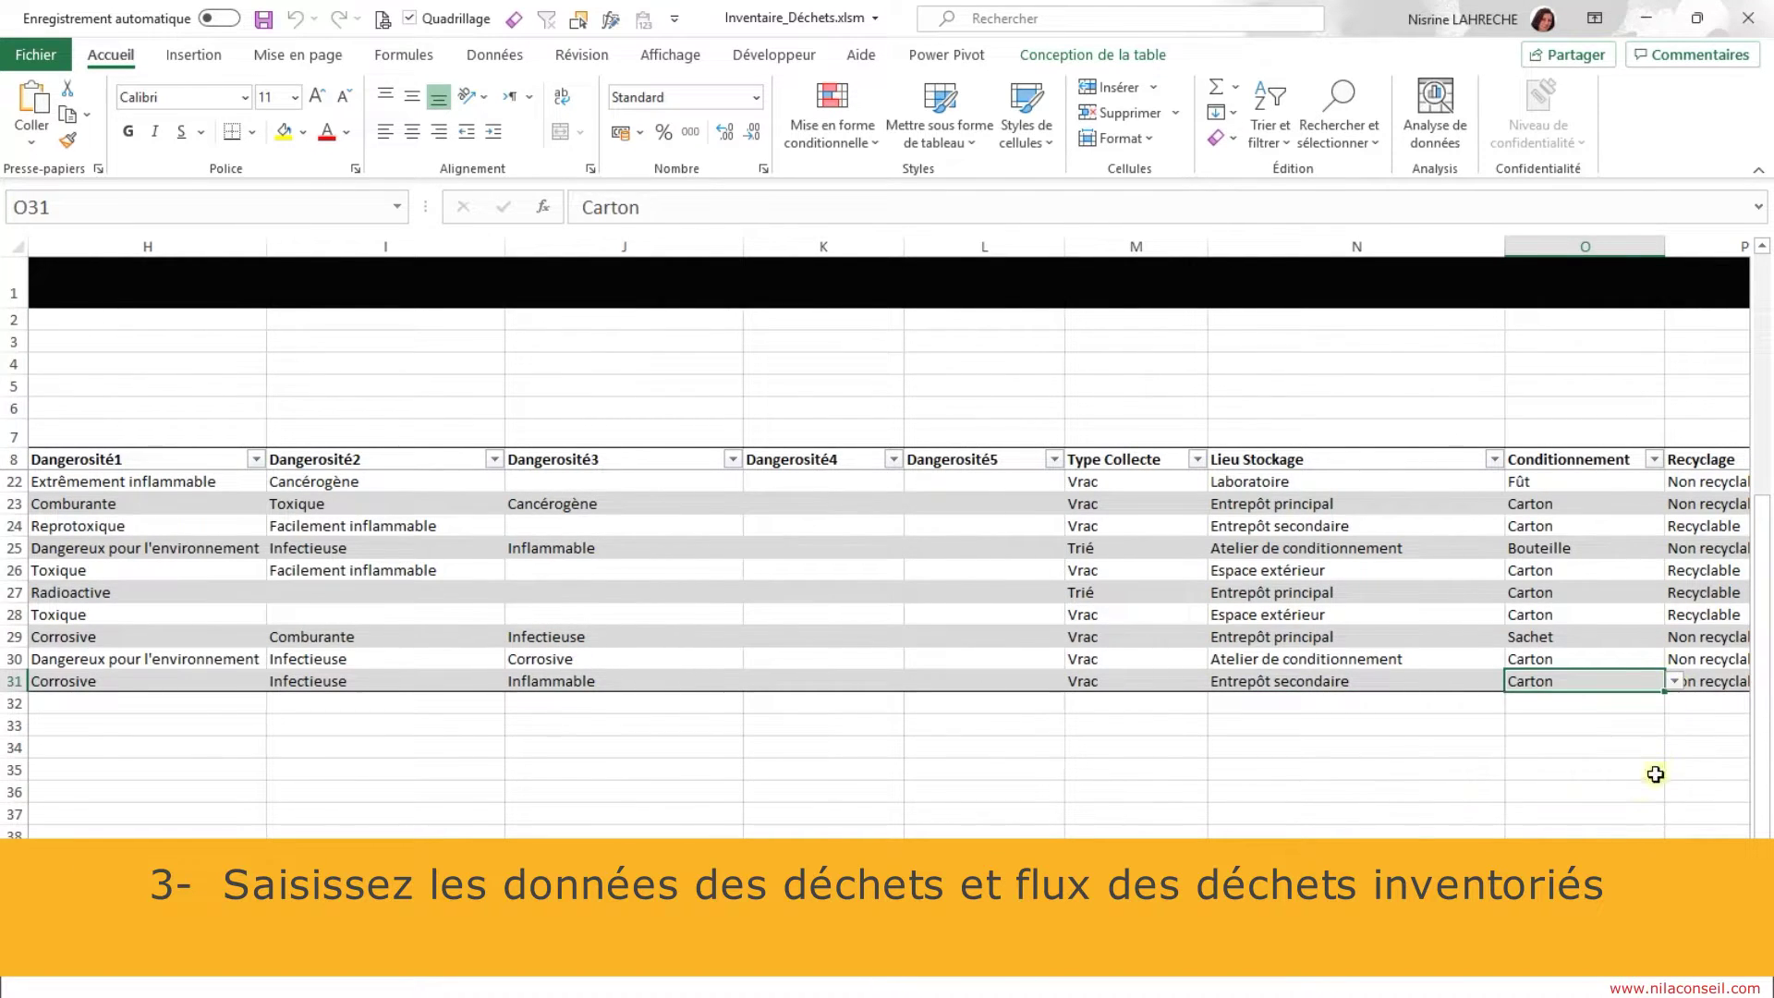
key(Right)
click(1596, 681)
key(Escape)
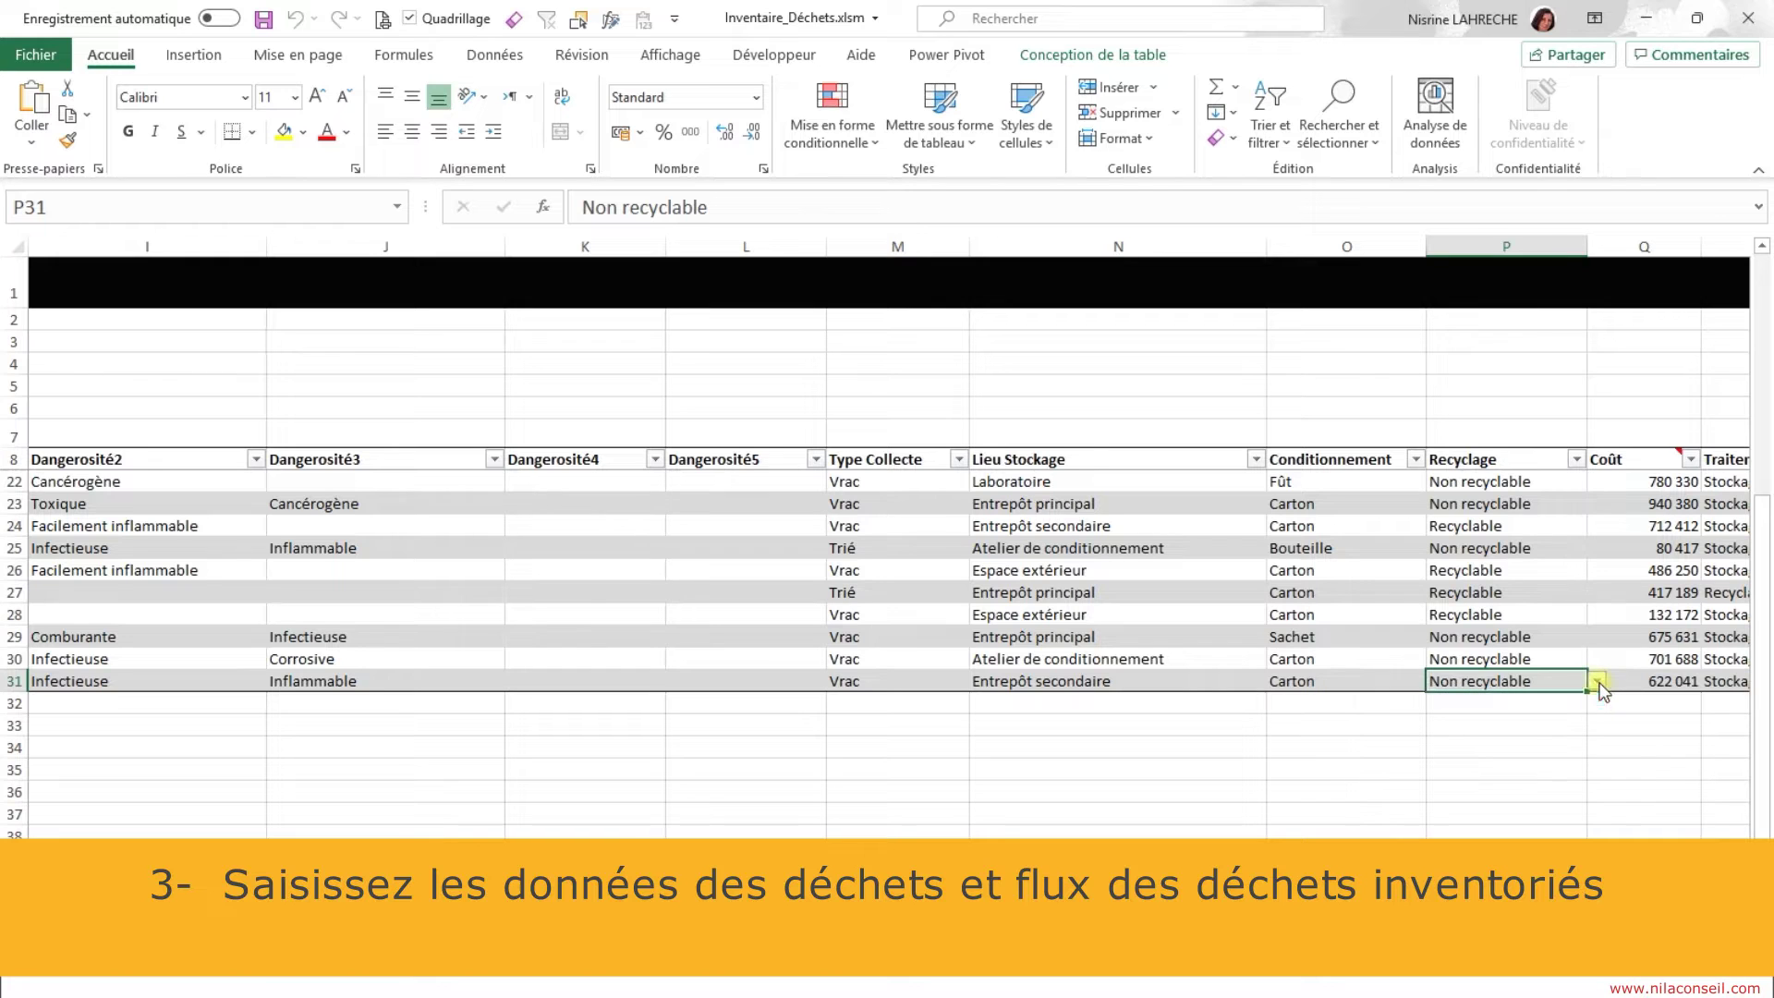
key(Right)
key(Right)
click(1673, 683)
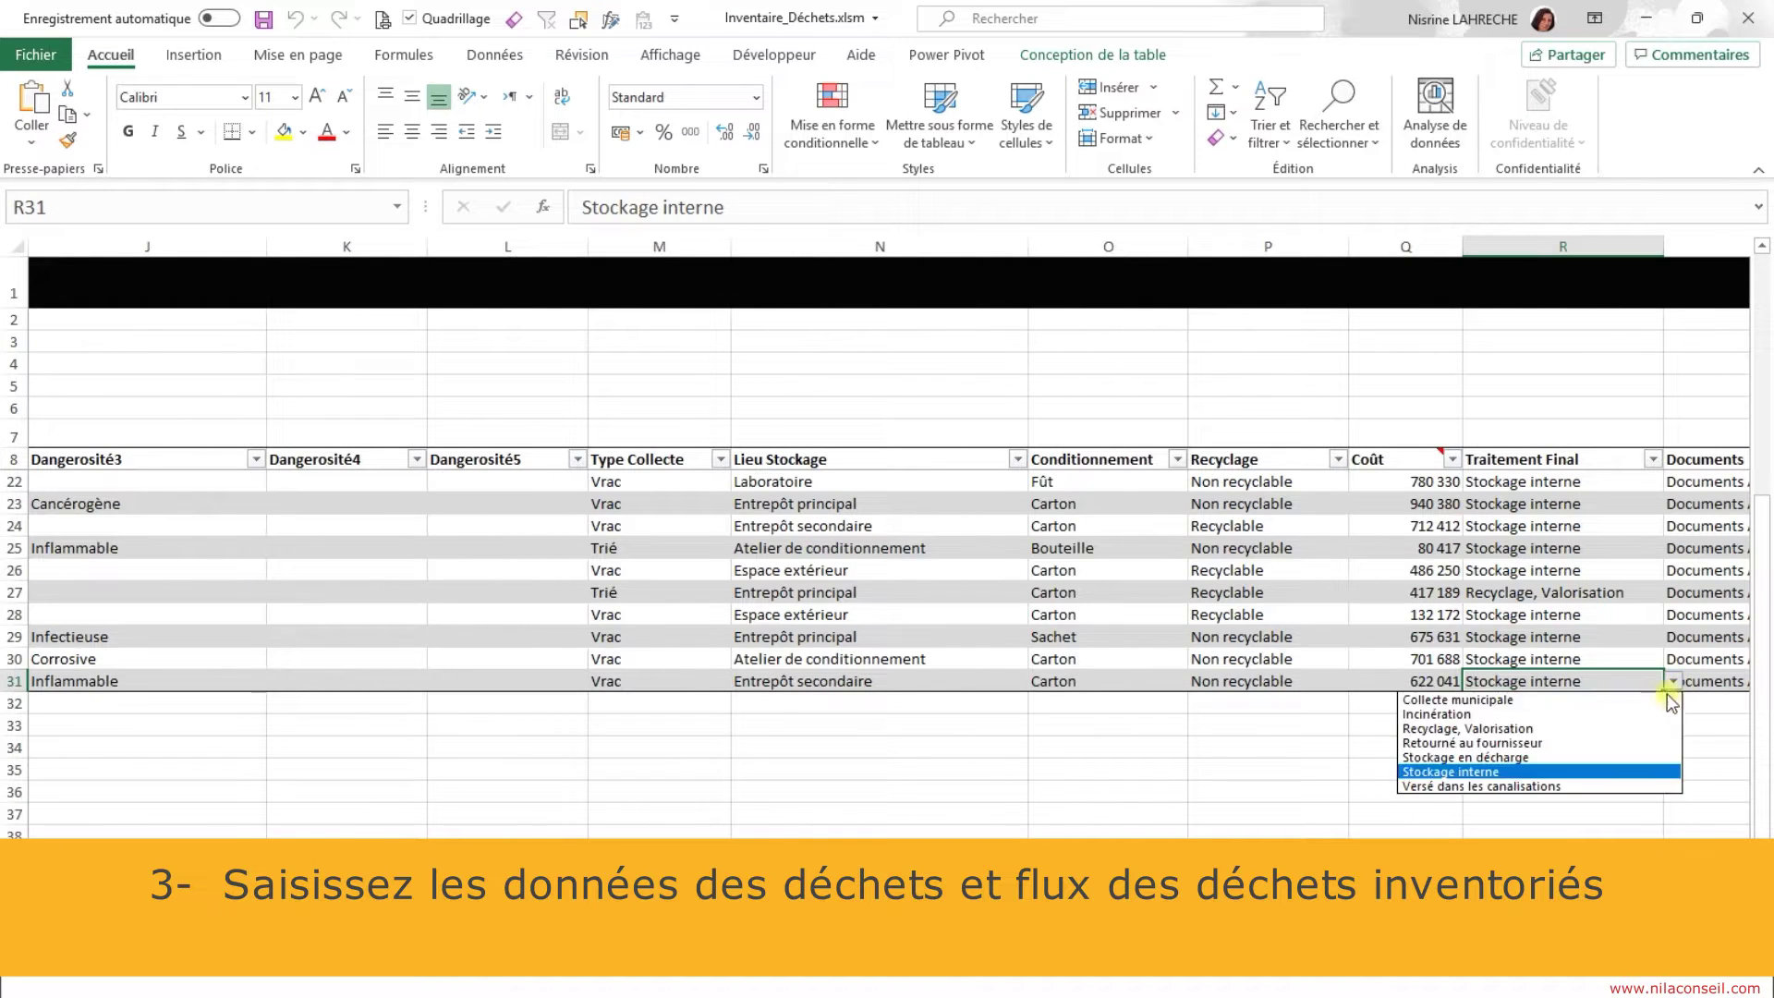
key(Escape)
key(Right)
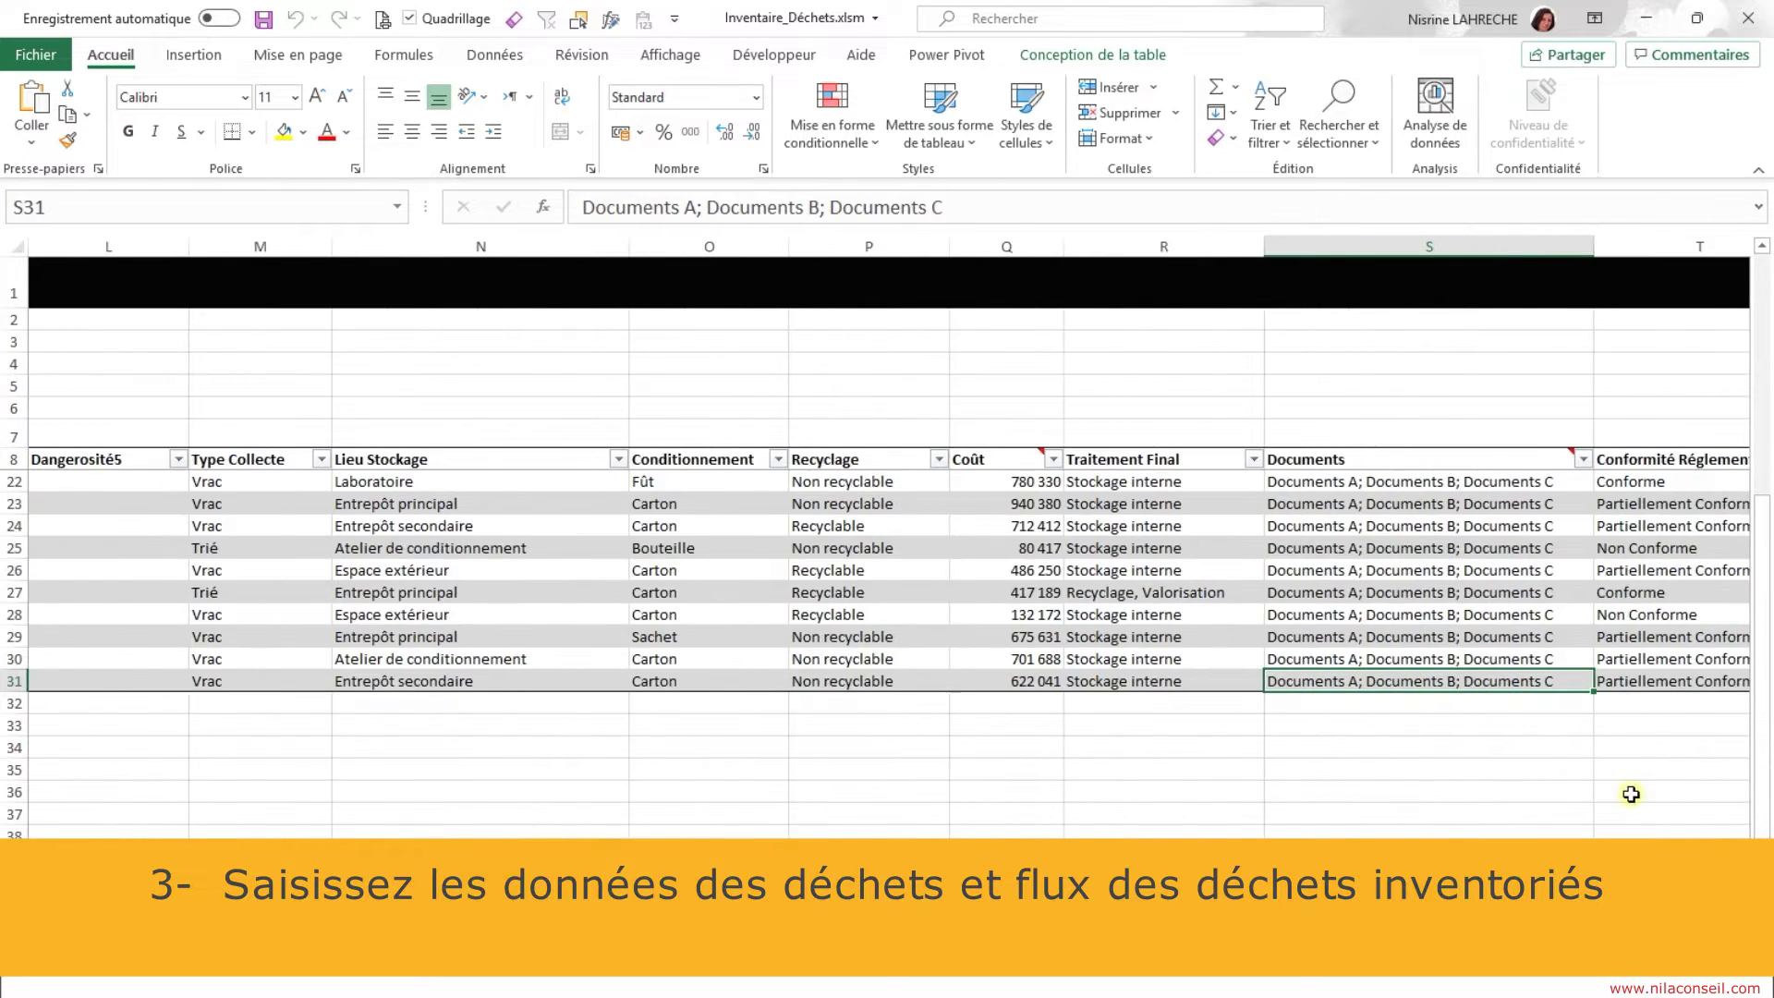
key(Right)
Review row 31's Conformité choices and recommendations, then return to the table start and view Tableau de Bord.
click(1653, 681)
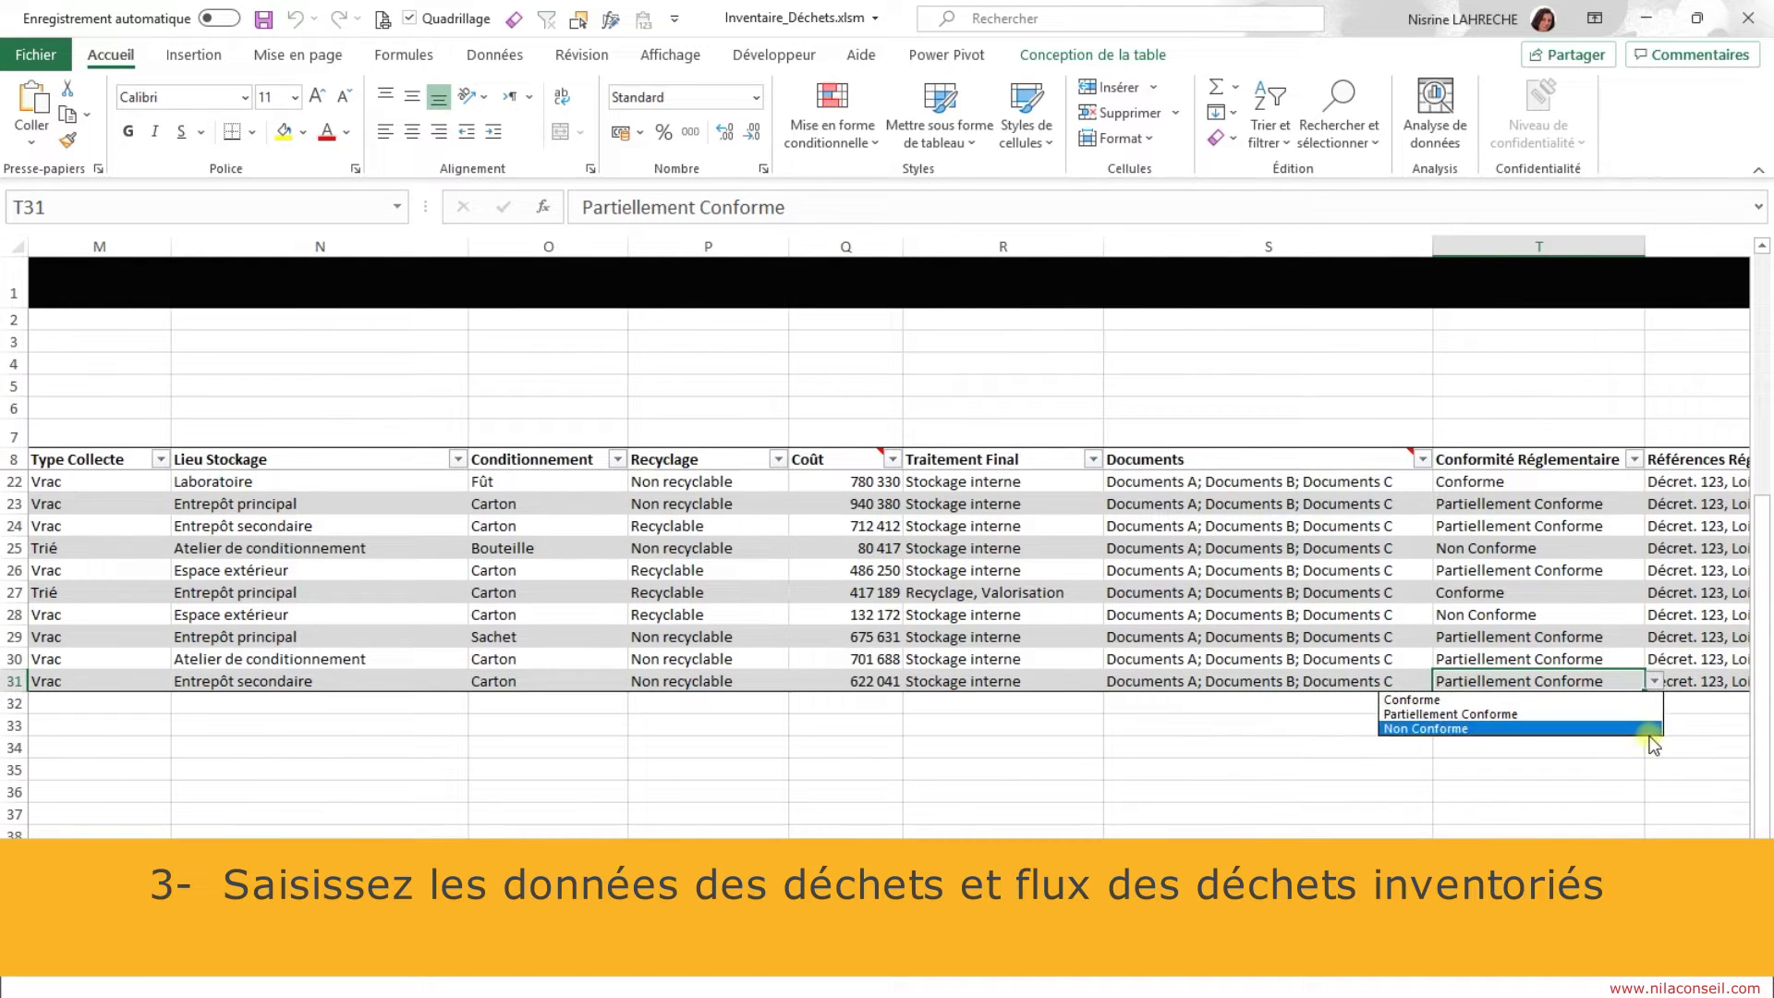
key(Escape)
key(Tab)
key(Tab)
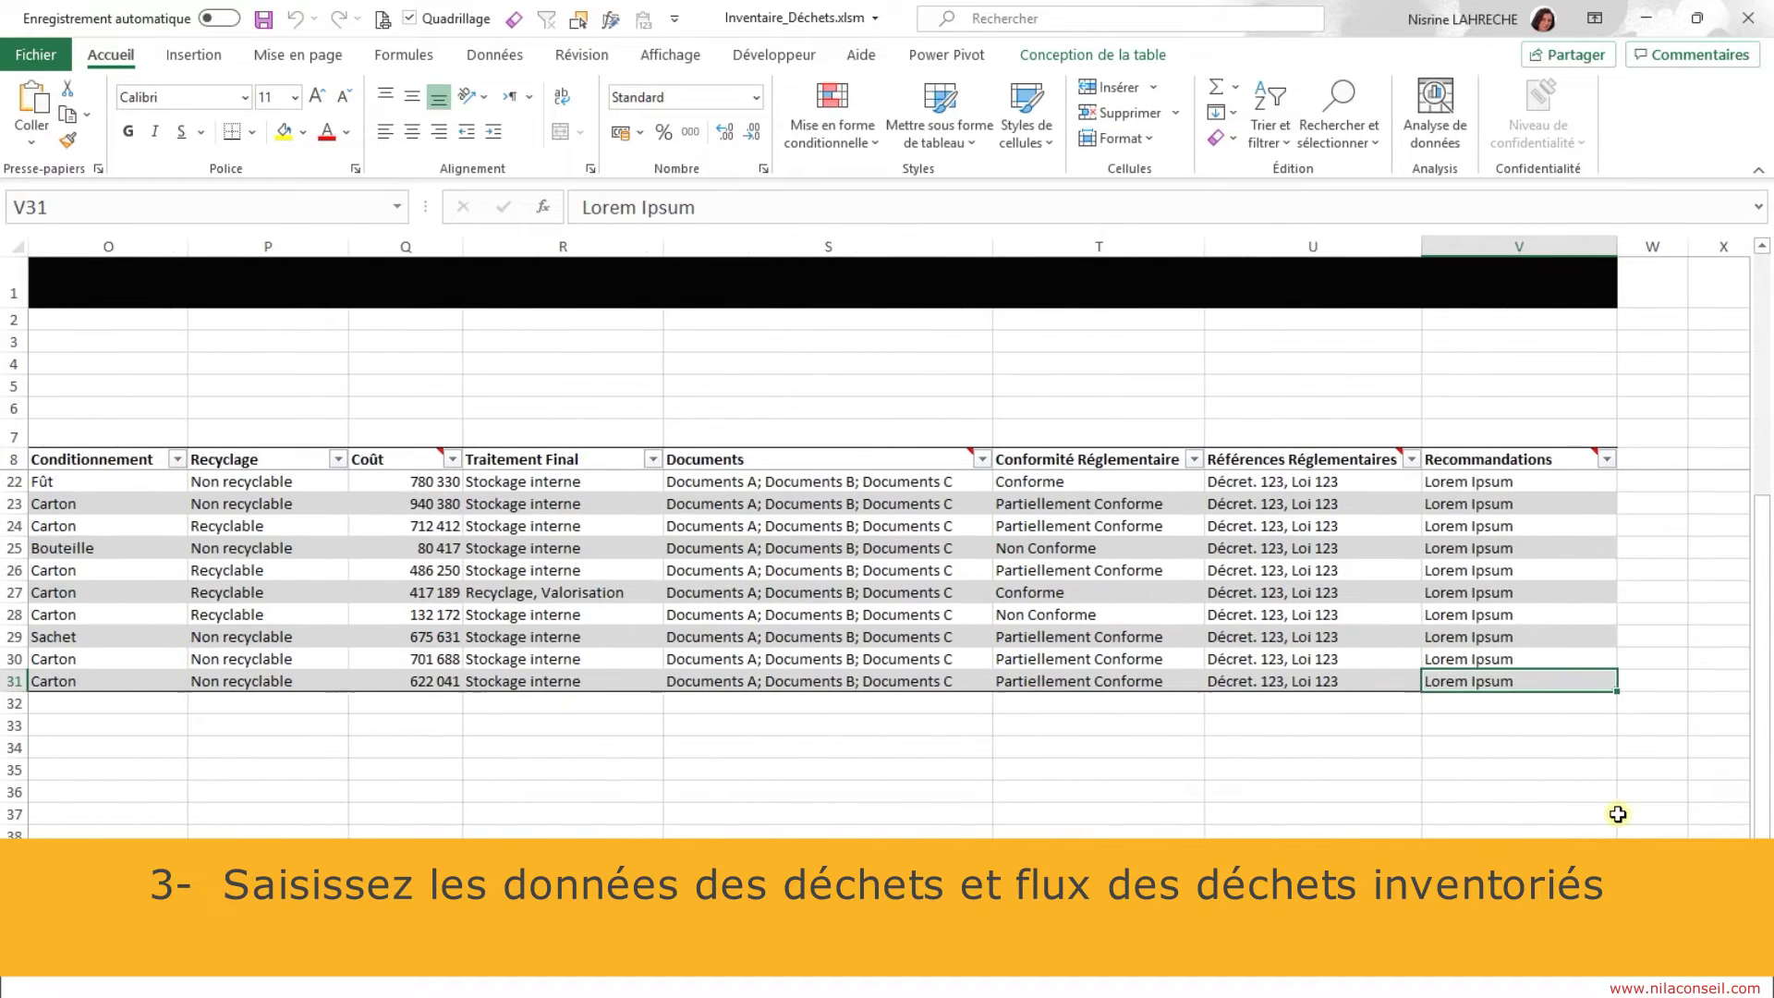
key(ctrl+Home)
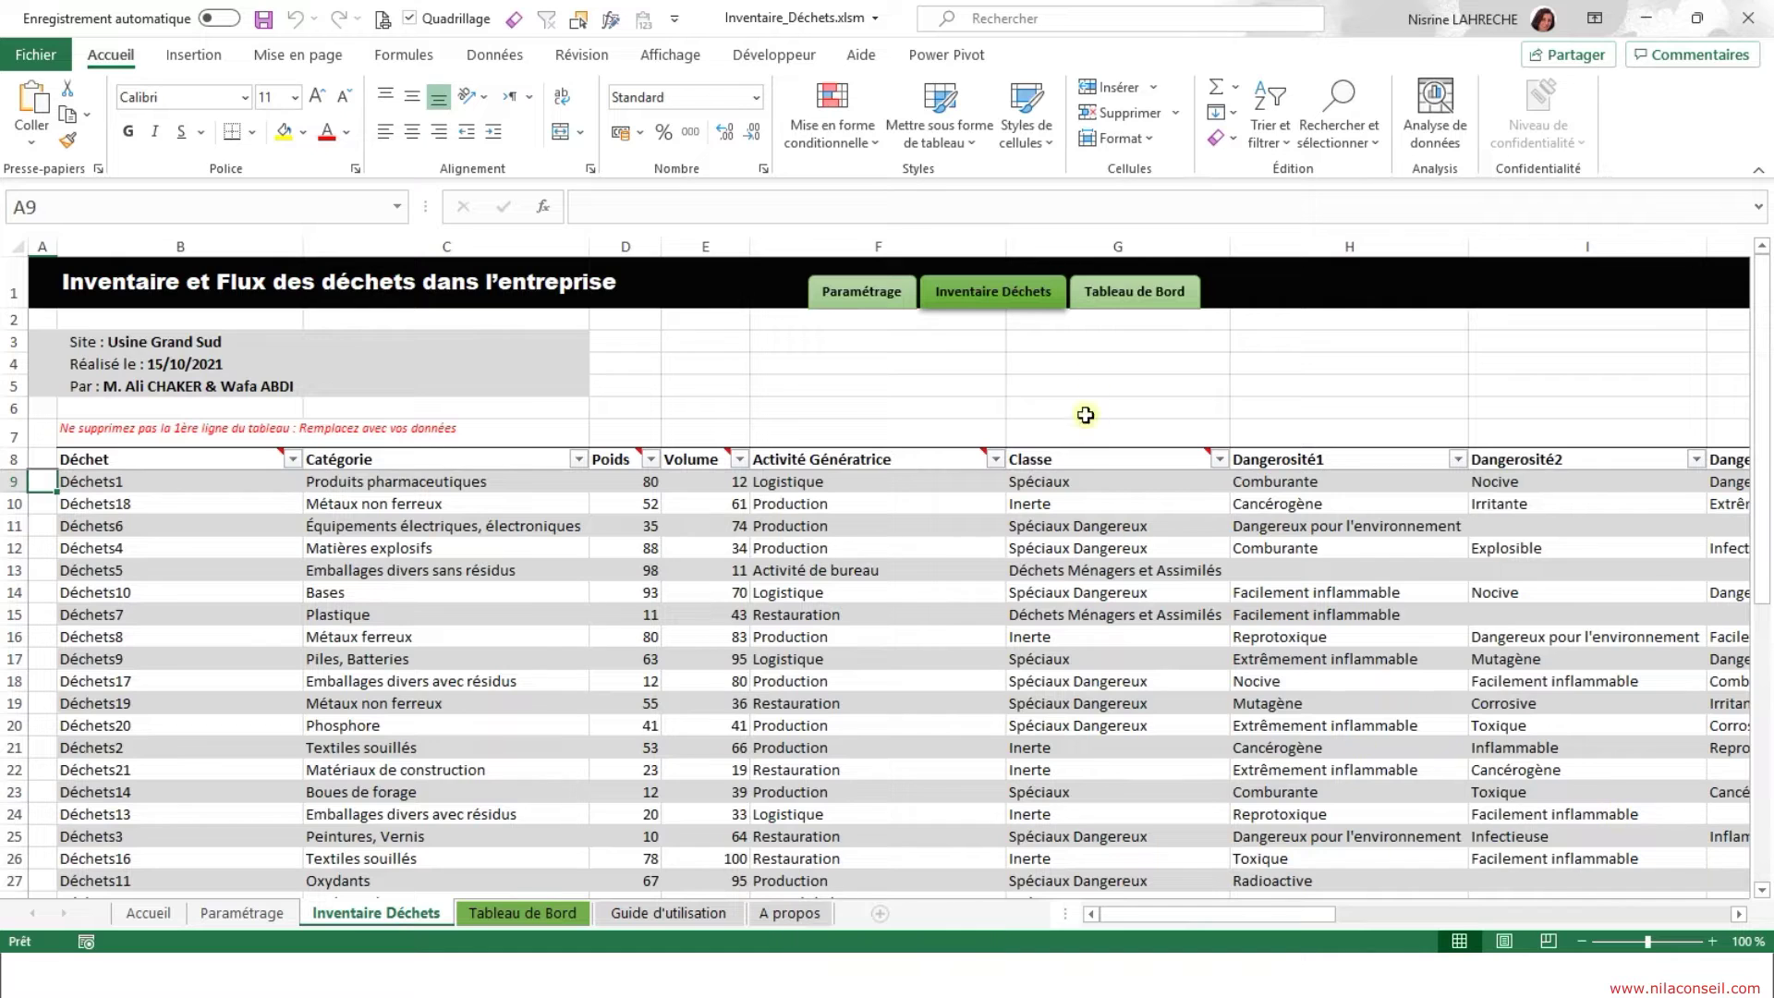
click(1133, 305)
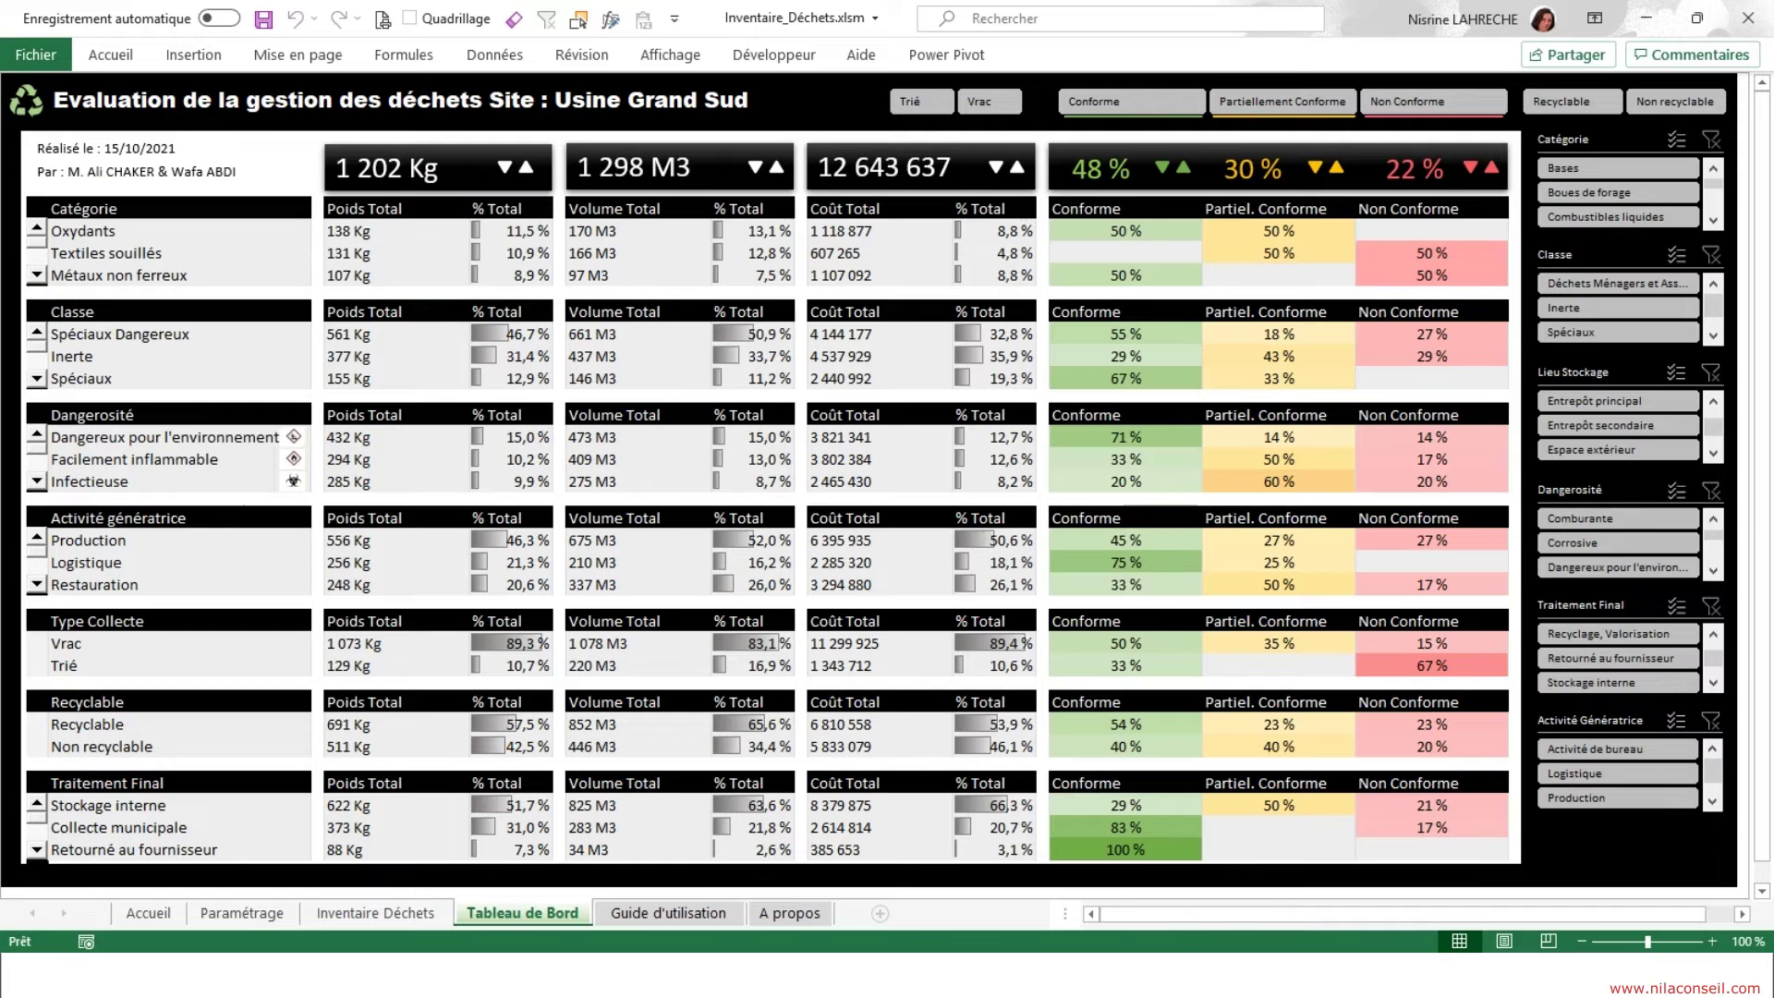
click(36, 275)
click(37, 231)
click(37, 231)
click(36, 378)
click(37, 333)
click(37, 481)
click(37, 436)
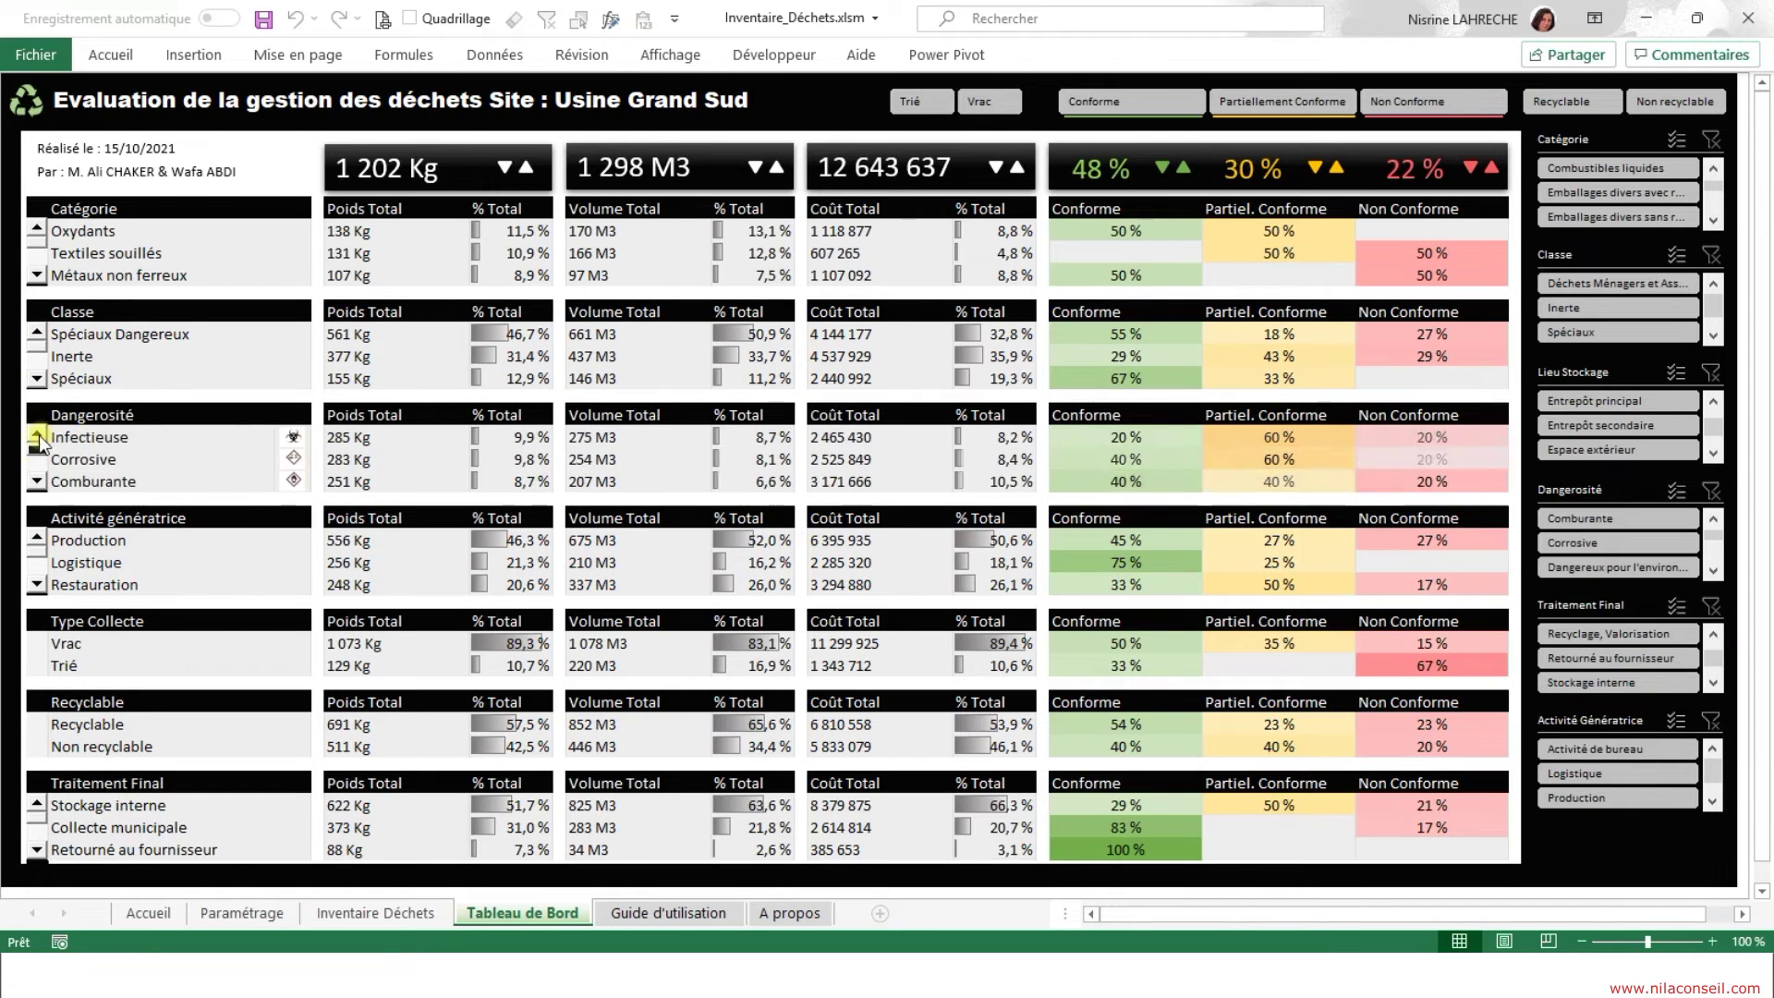
click(37, 436)
click(524, 171)
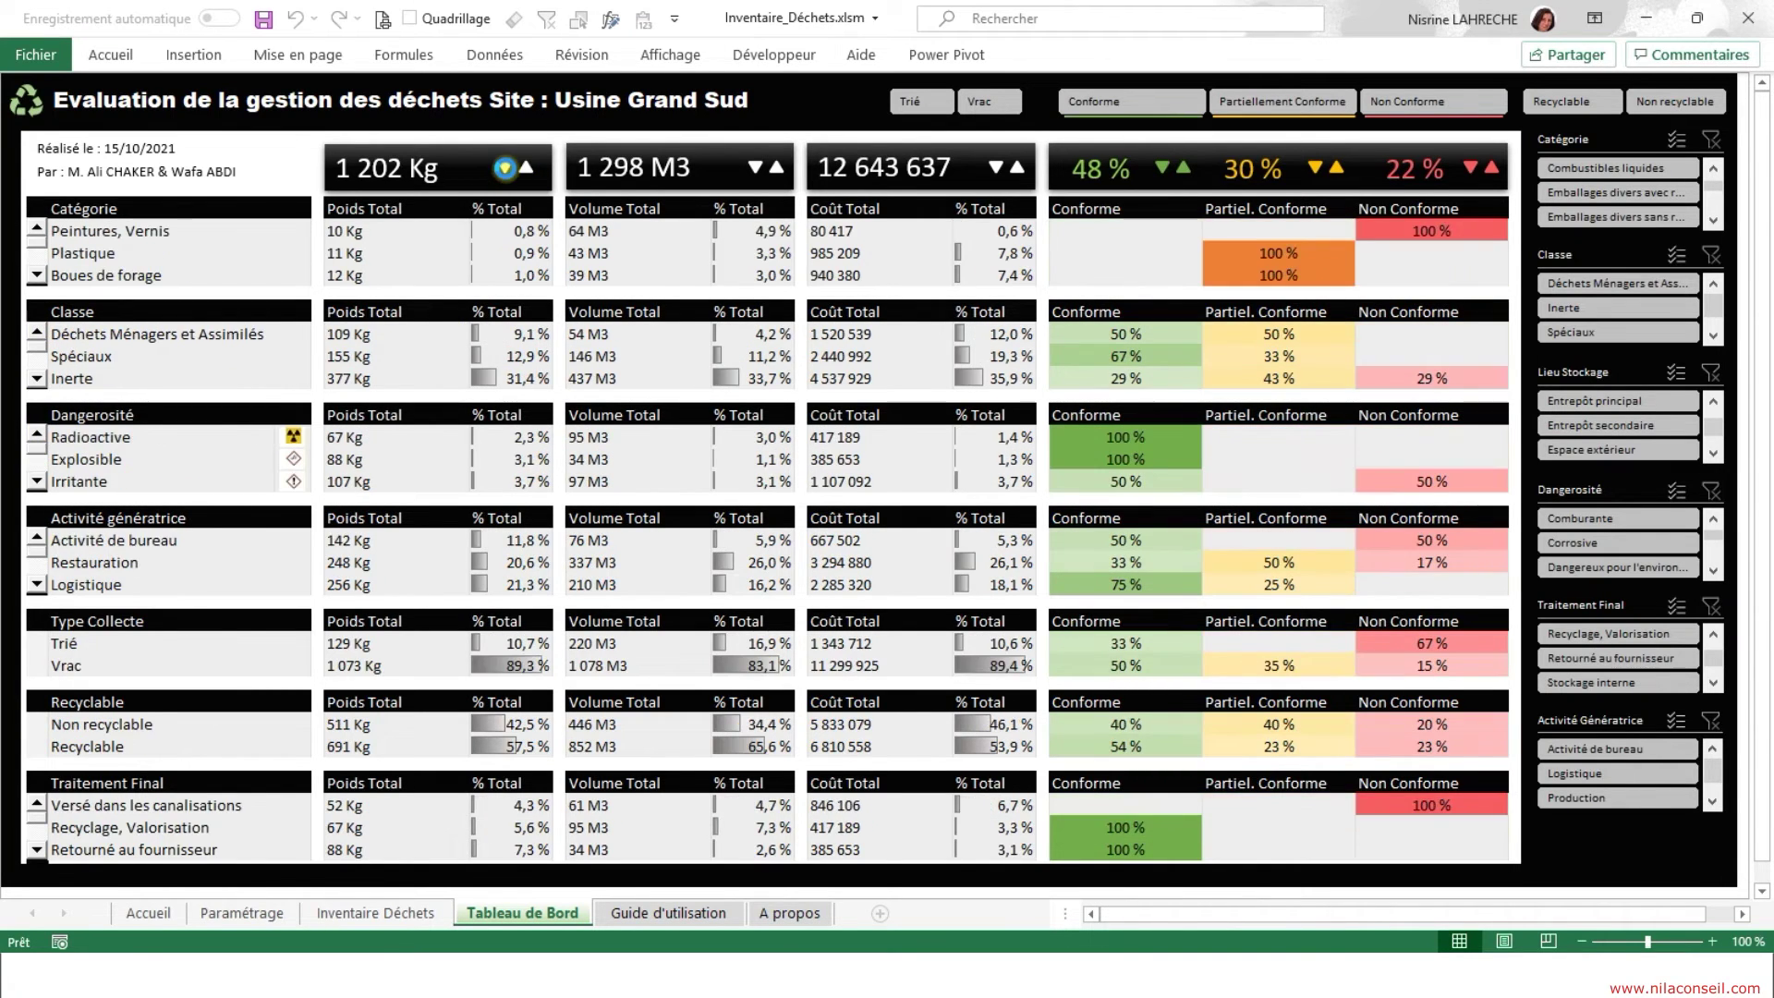
click(503, 168)
click(755, 168)
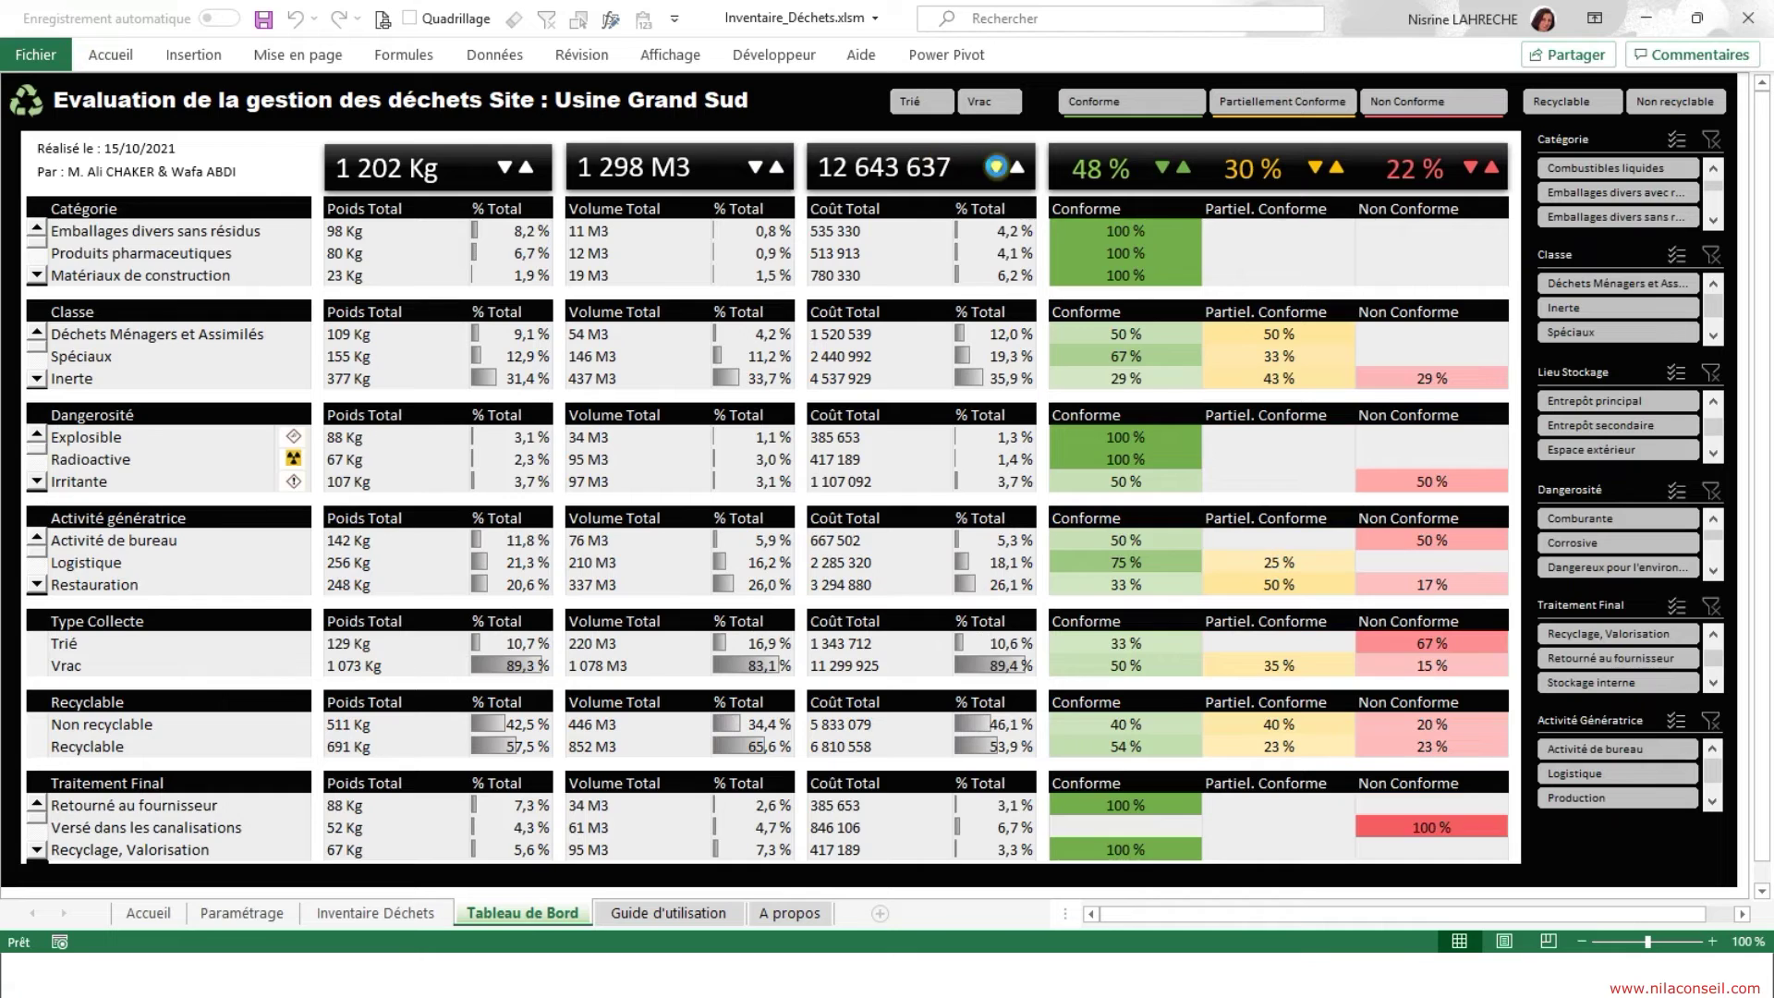
click(995, 167)
click(1016, 167)
click(1162, 167)
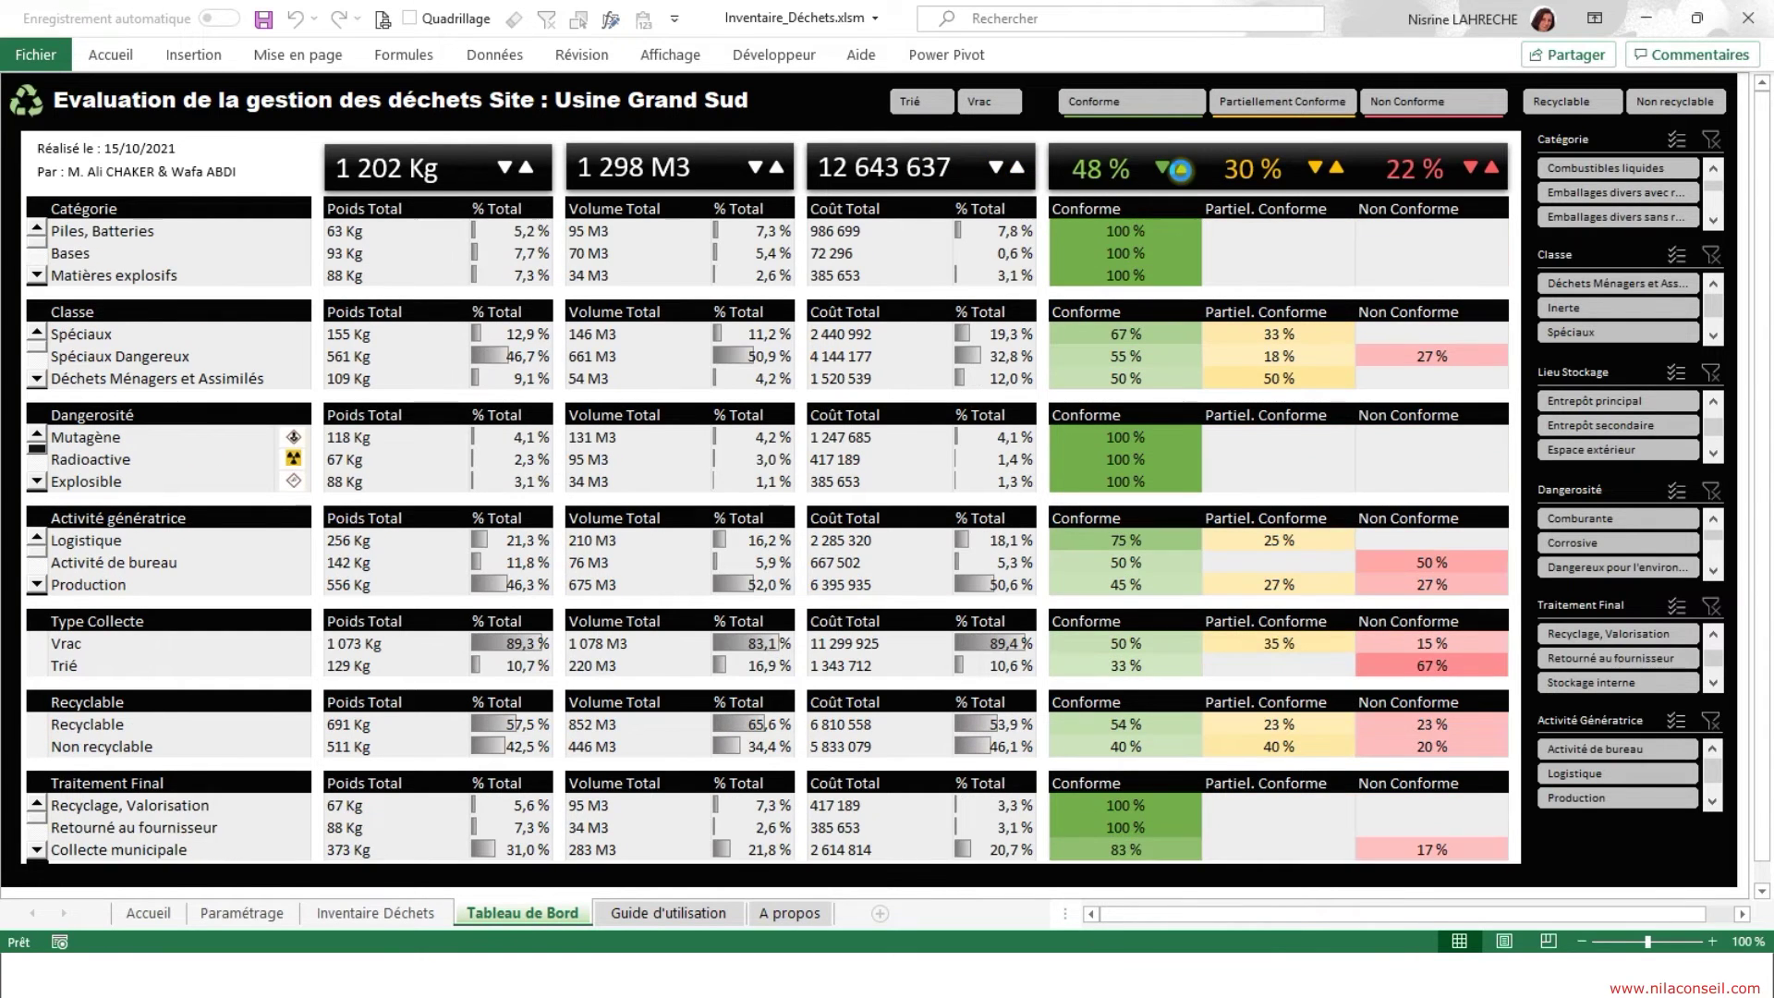
click(1469, 167)
click(1491, 168)
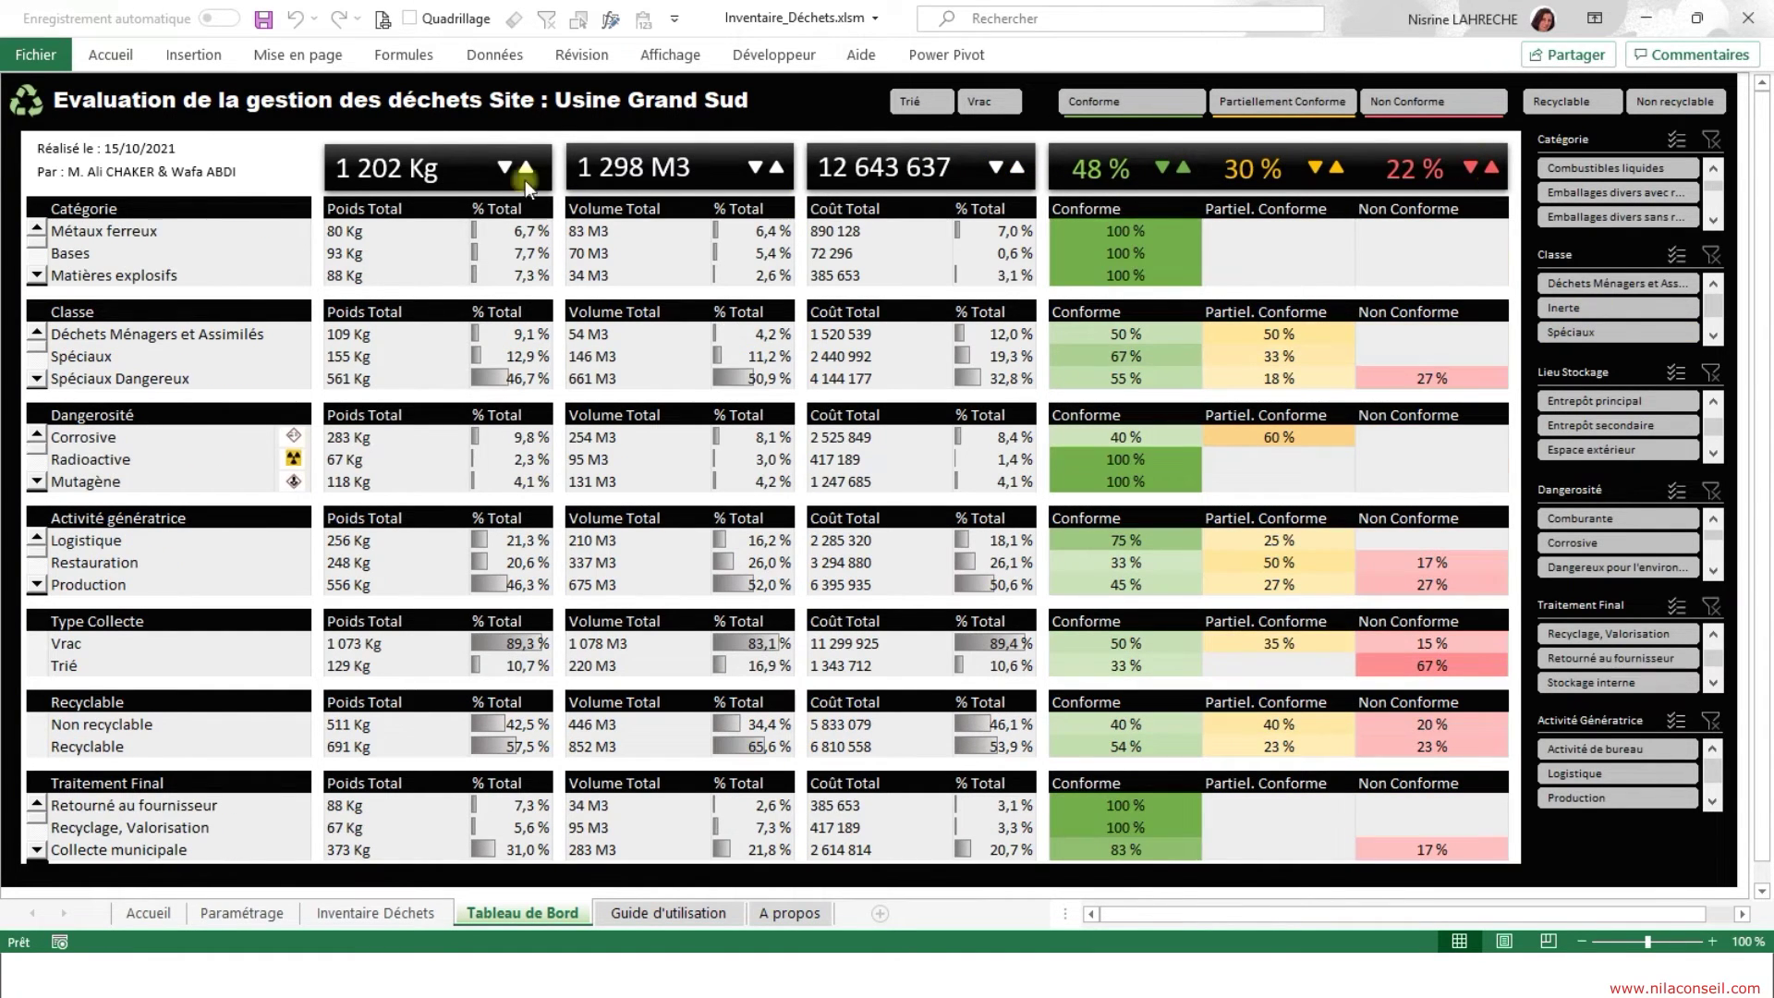
click(927, 104)
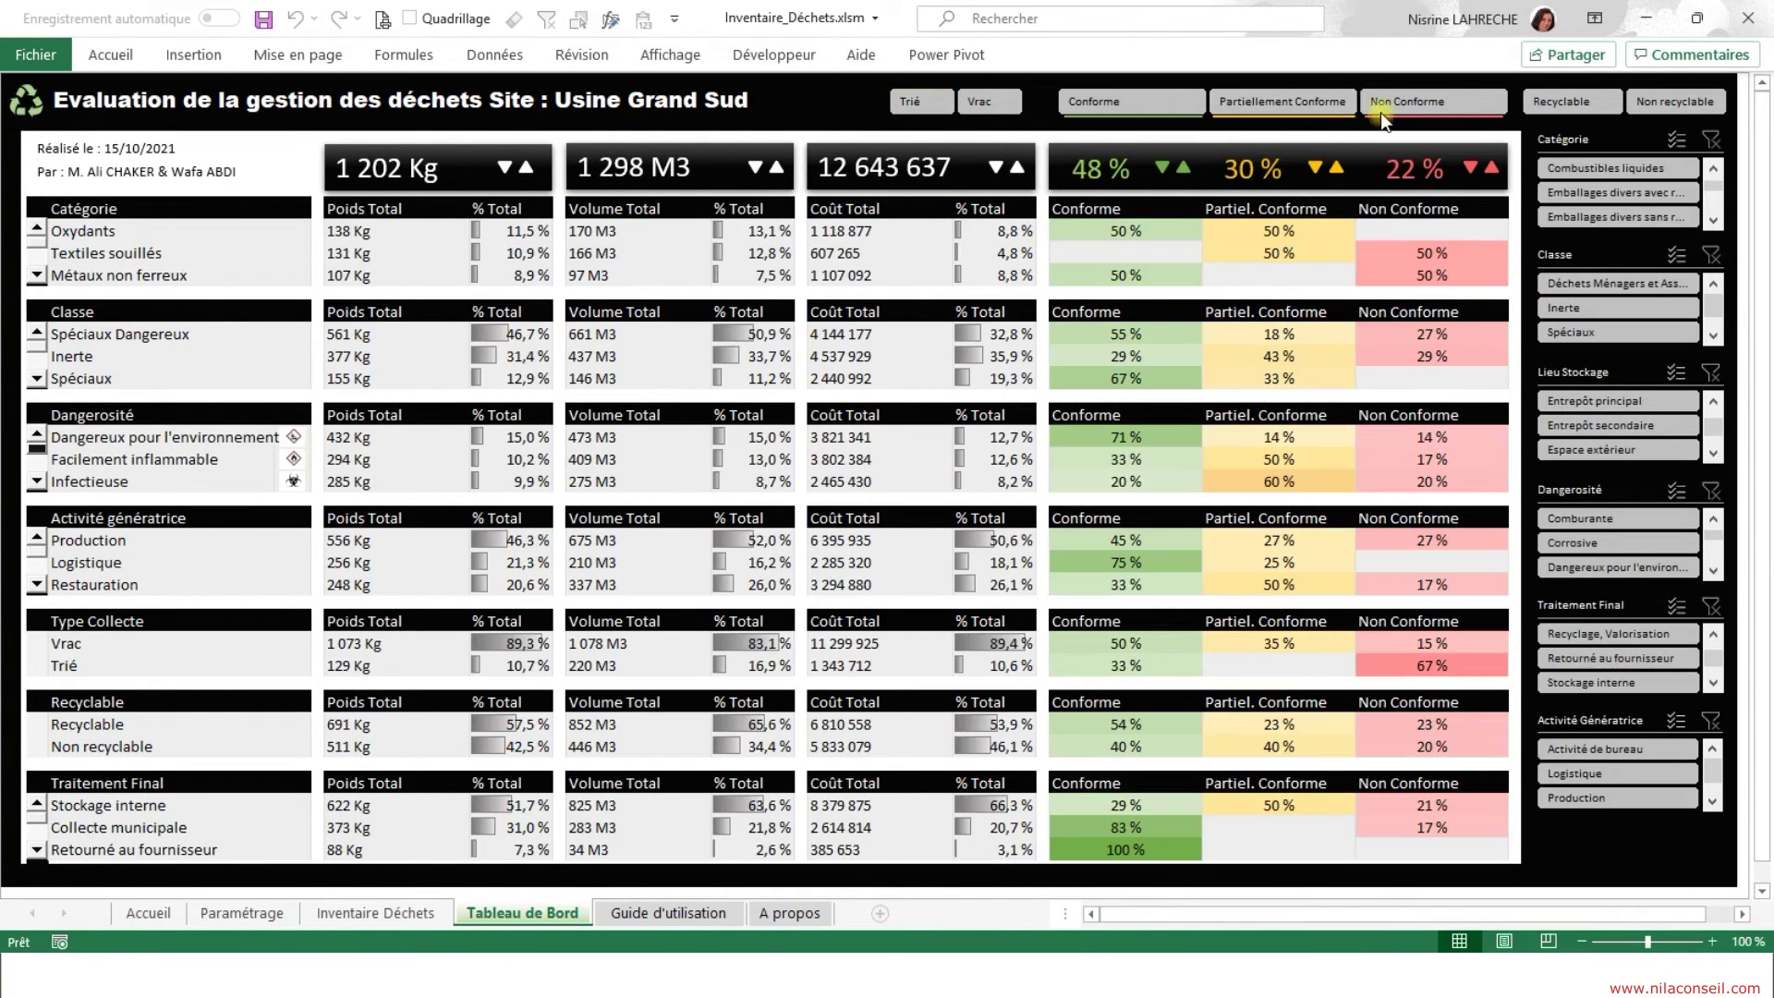
click(1432, 102)
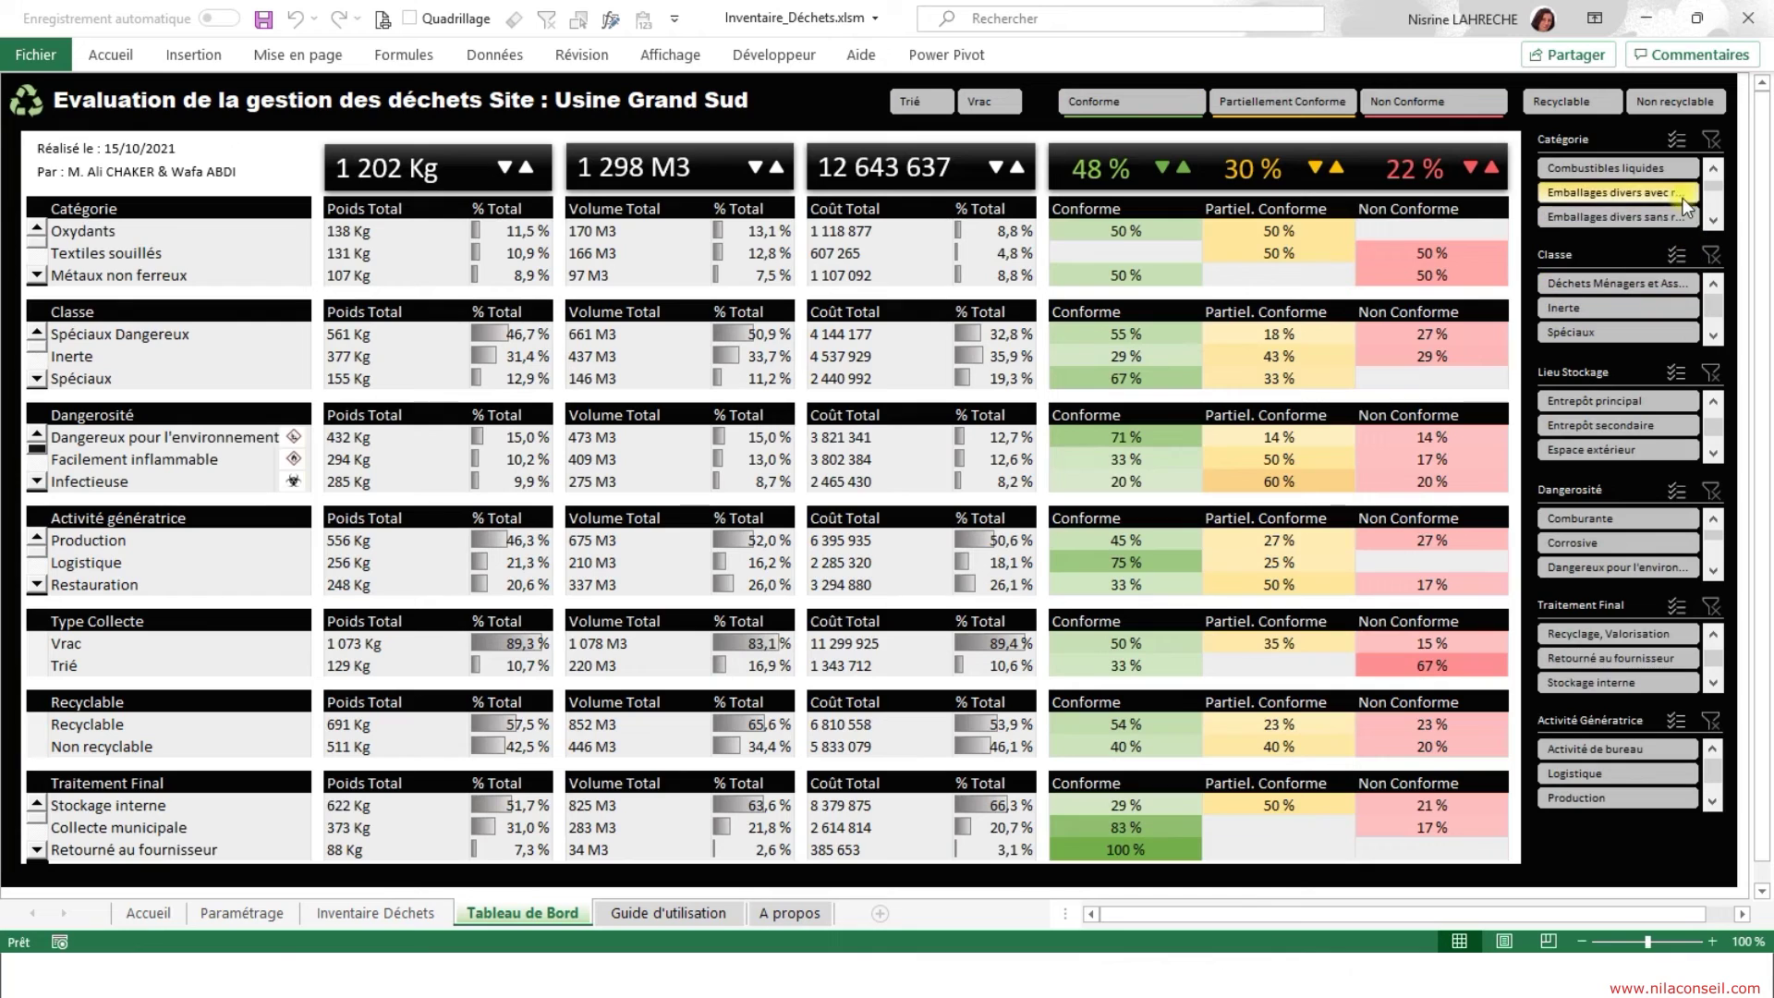
Filter the slicers to Emballages divers avec résidus, the Spéciaux Dangereux class and Entrepôt principal storage.
click(1680, 195)
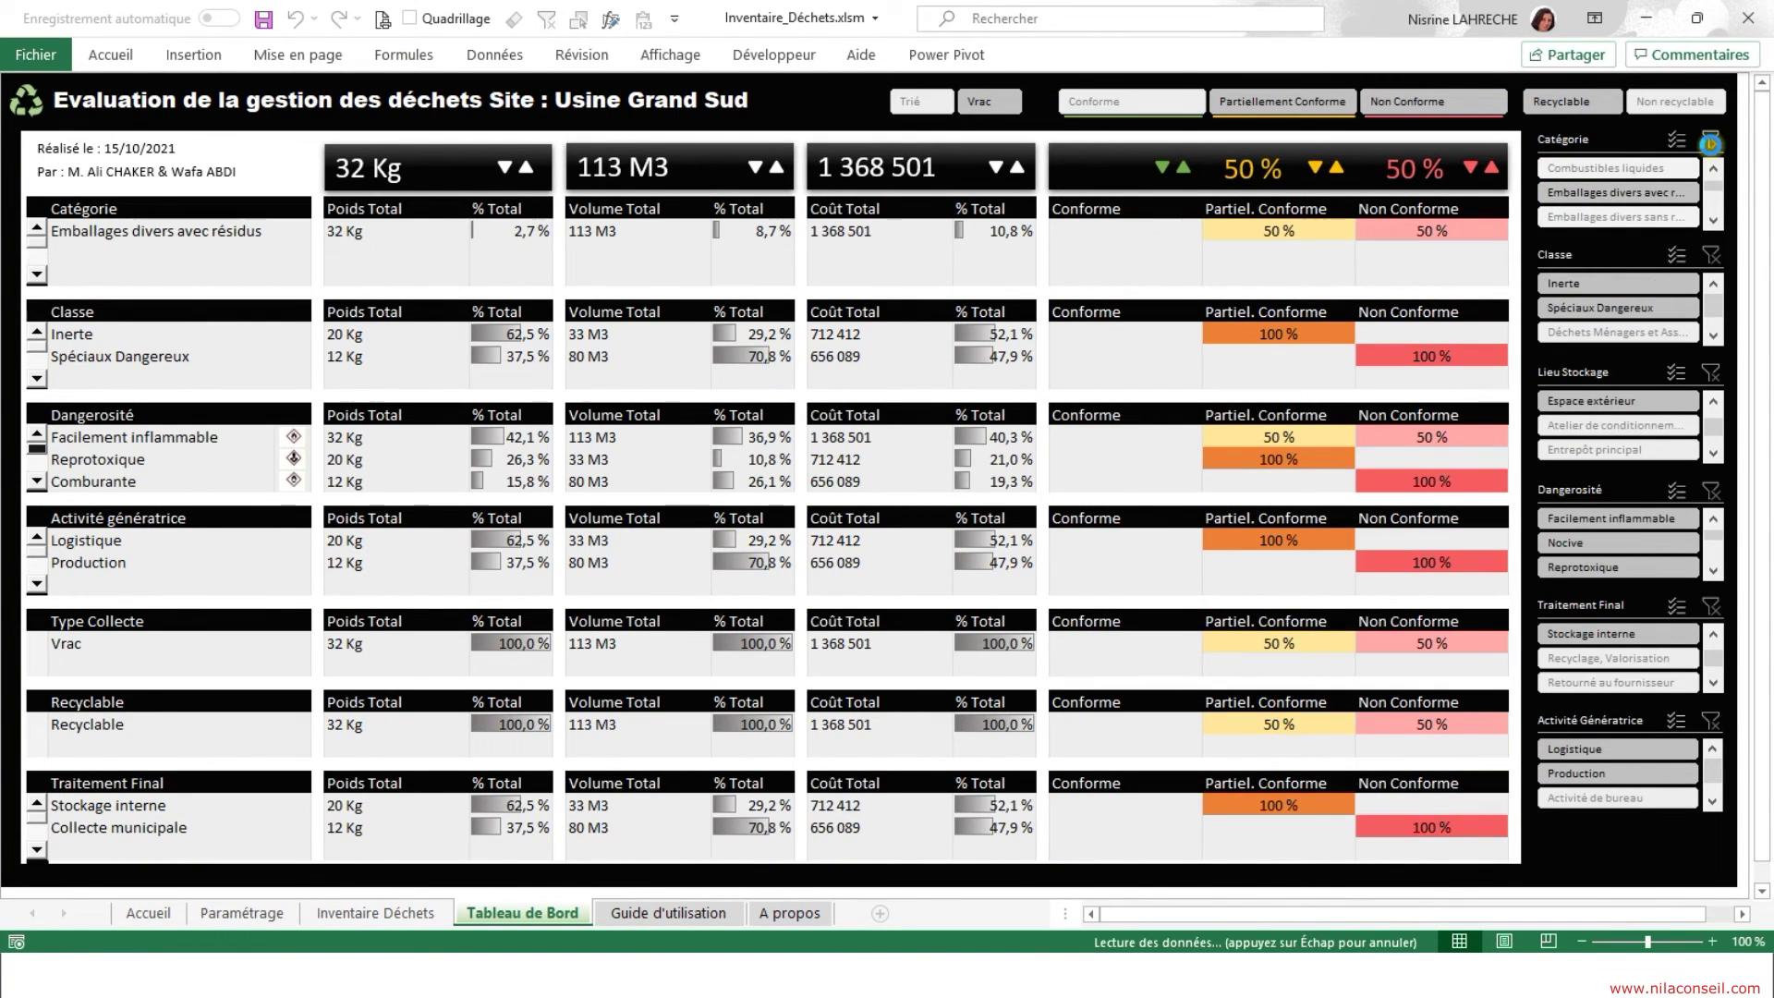
click(1686, 330)
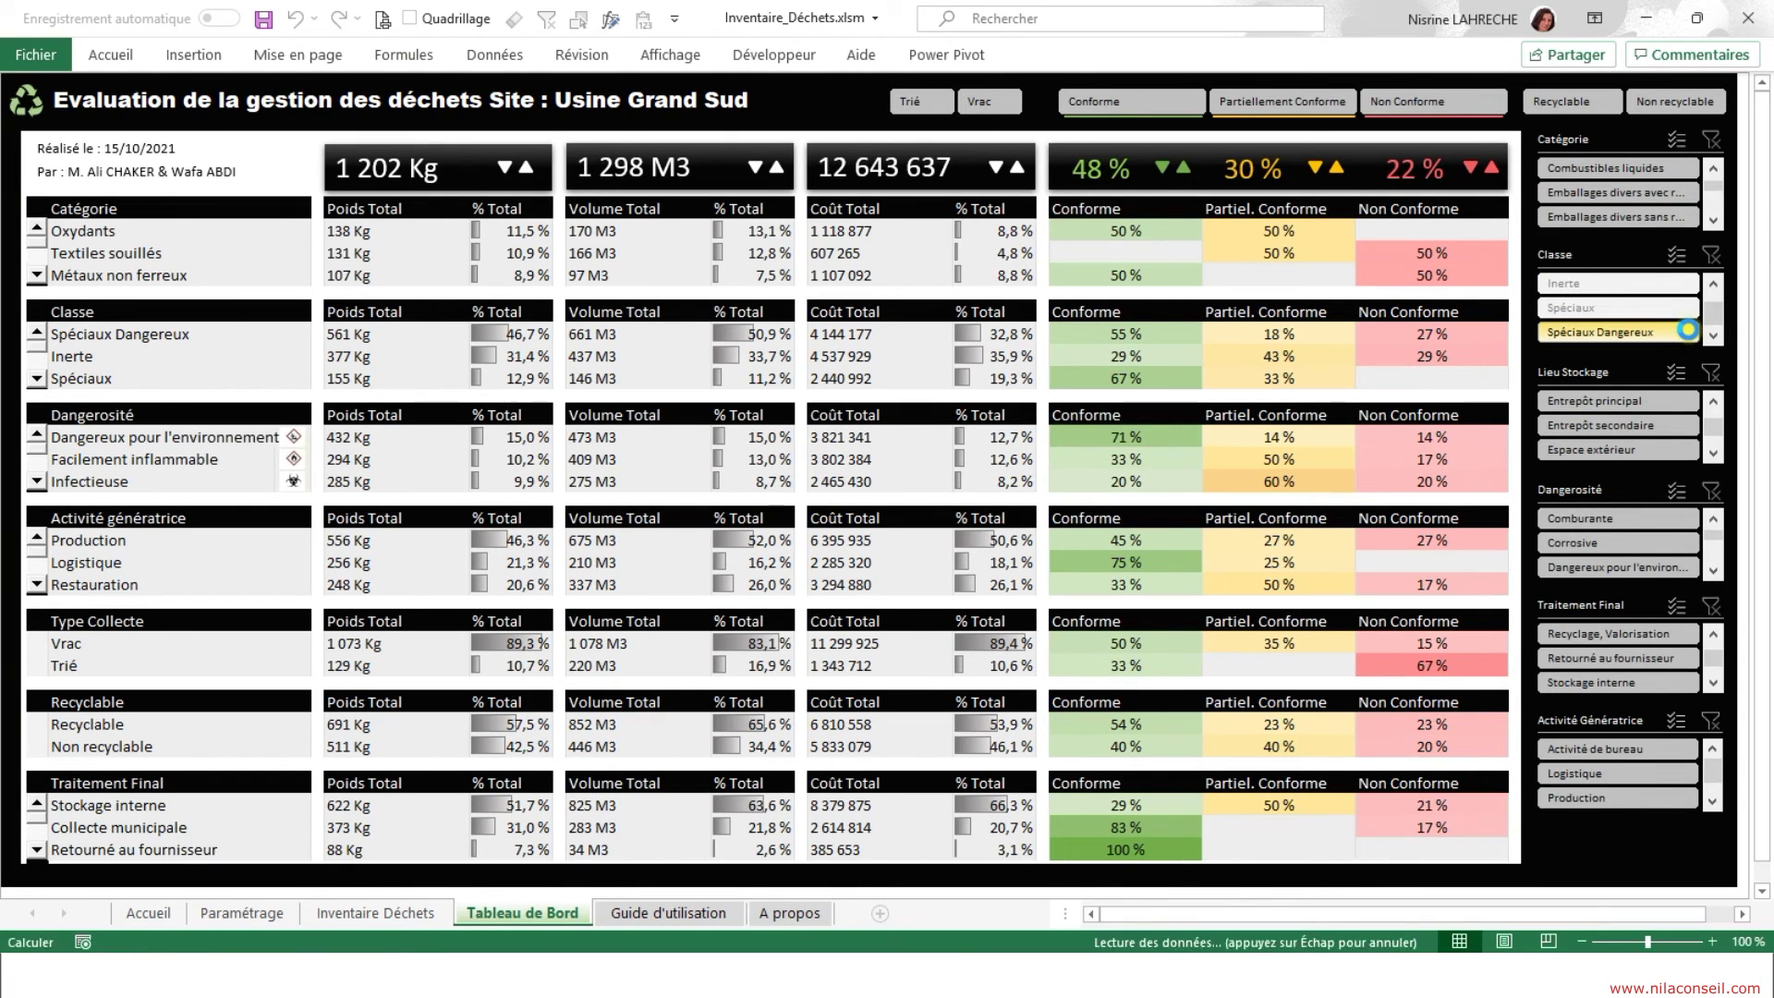
click(1688, 400)
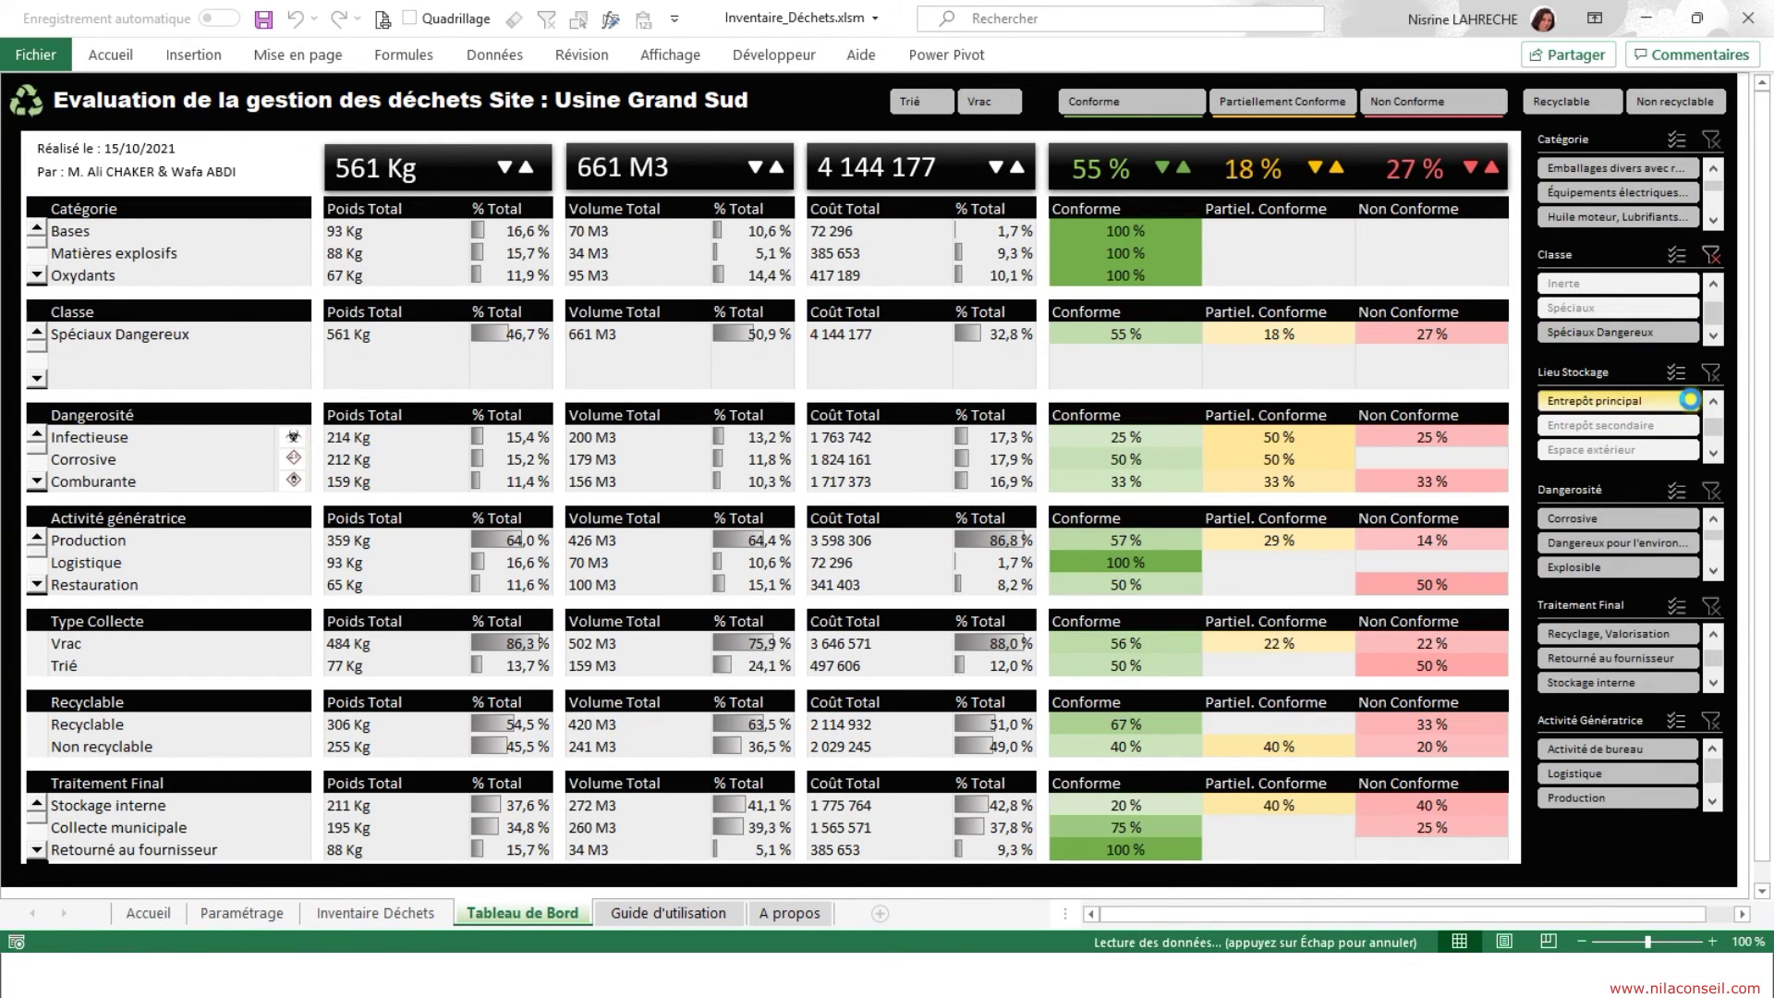
Drop the Entrepôt principal and class filters, then select Dangereux pour l'environnement in the Dangerosité slicer.
click(1688, 400)
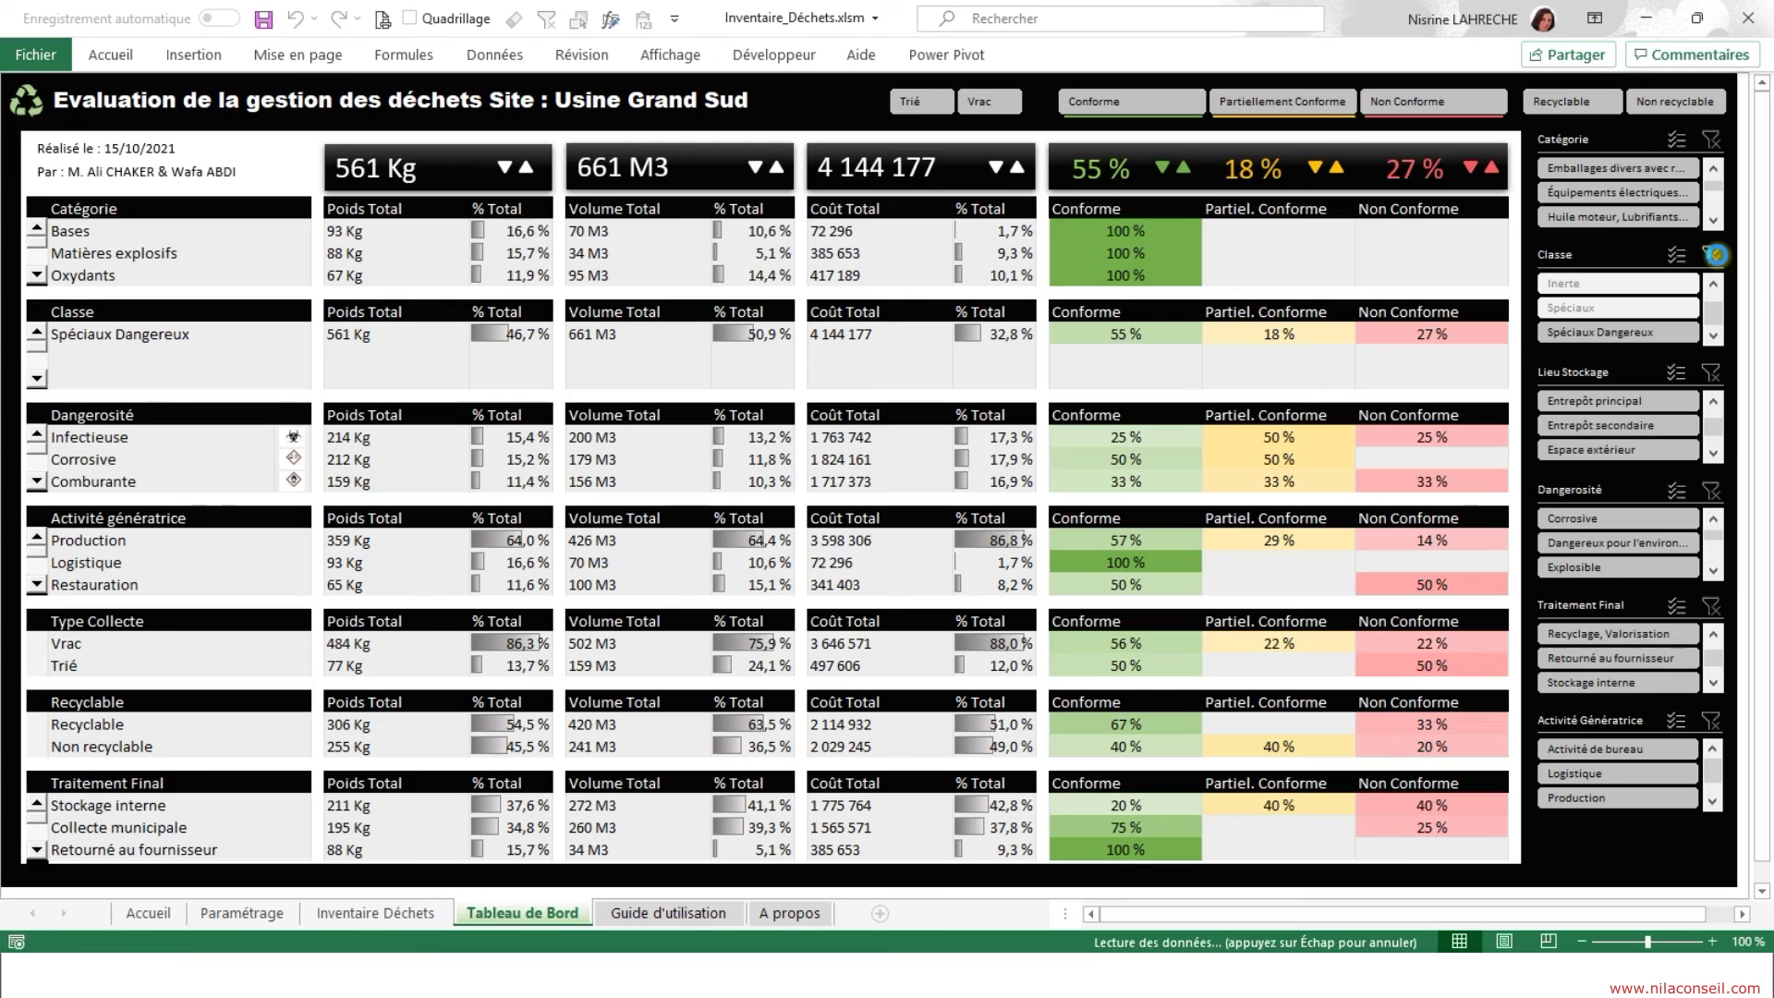
click(1716, 254)
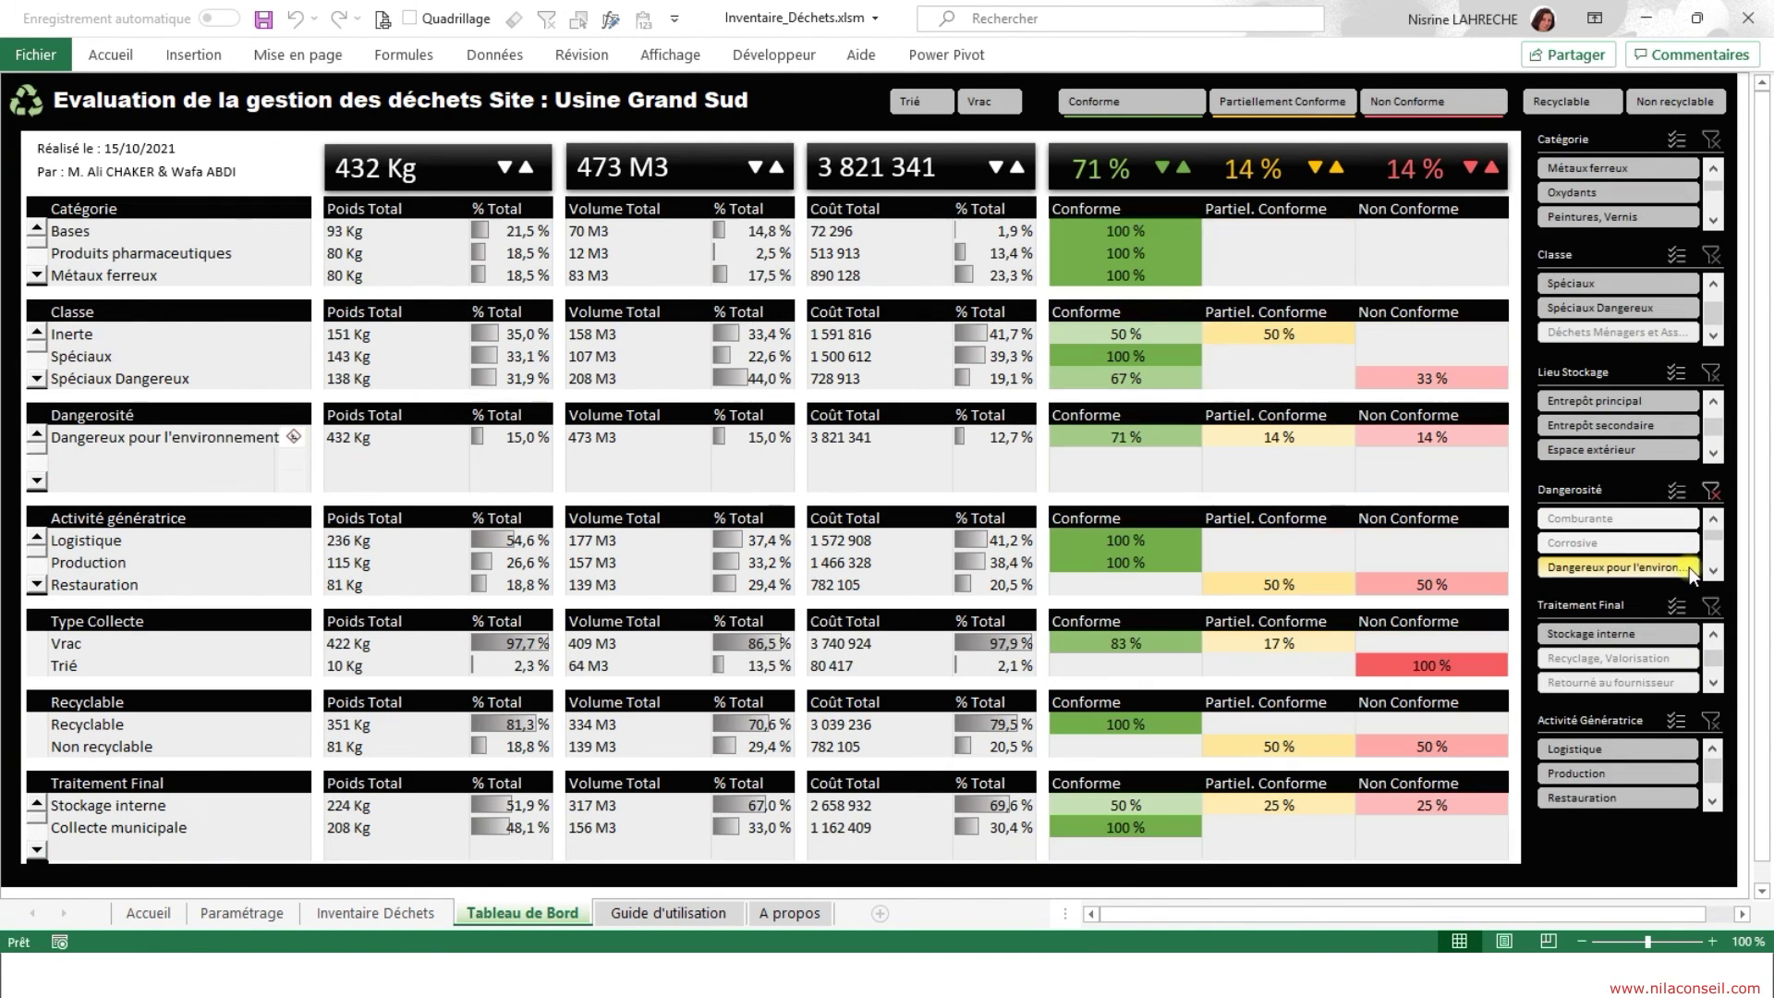
click(1666, 774)
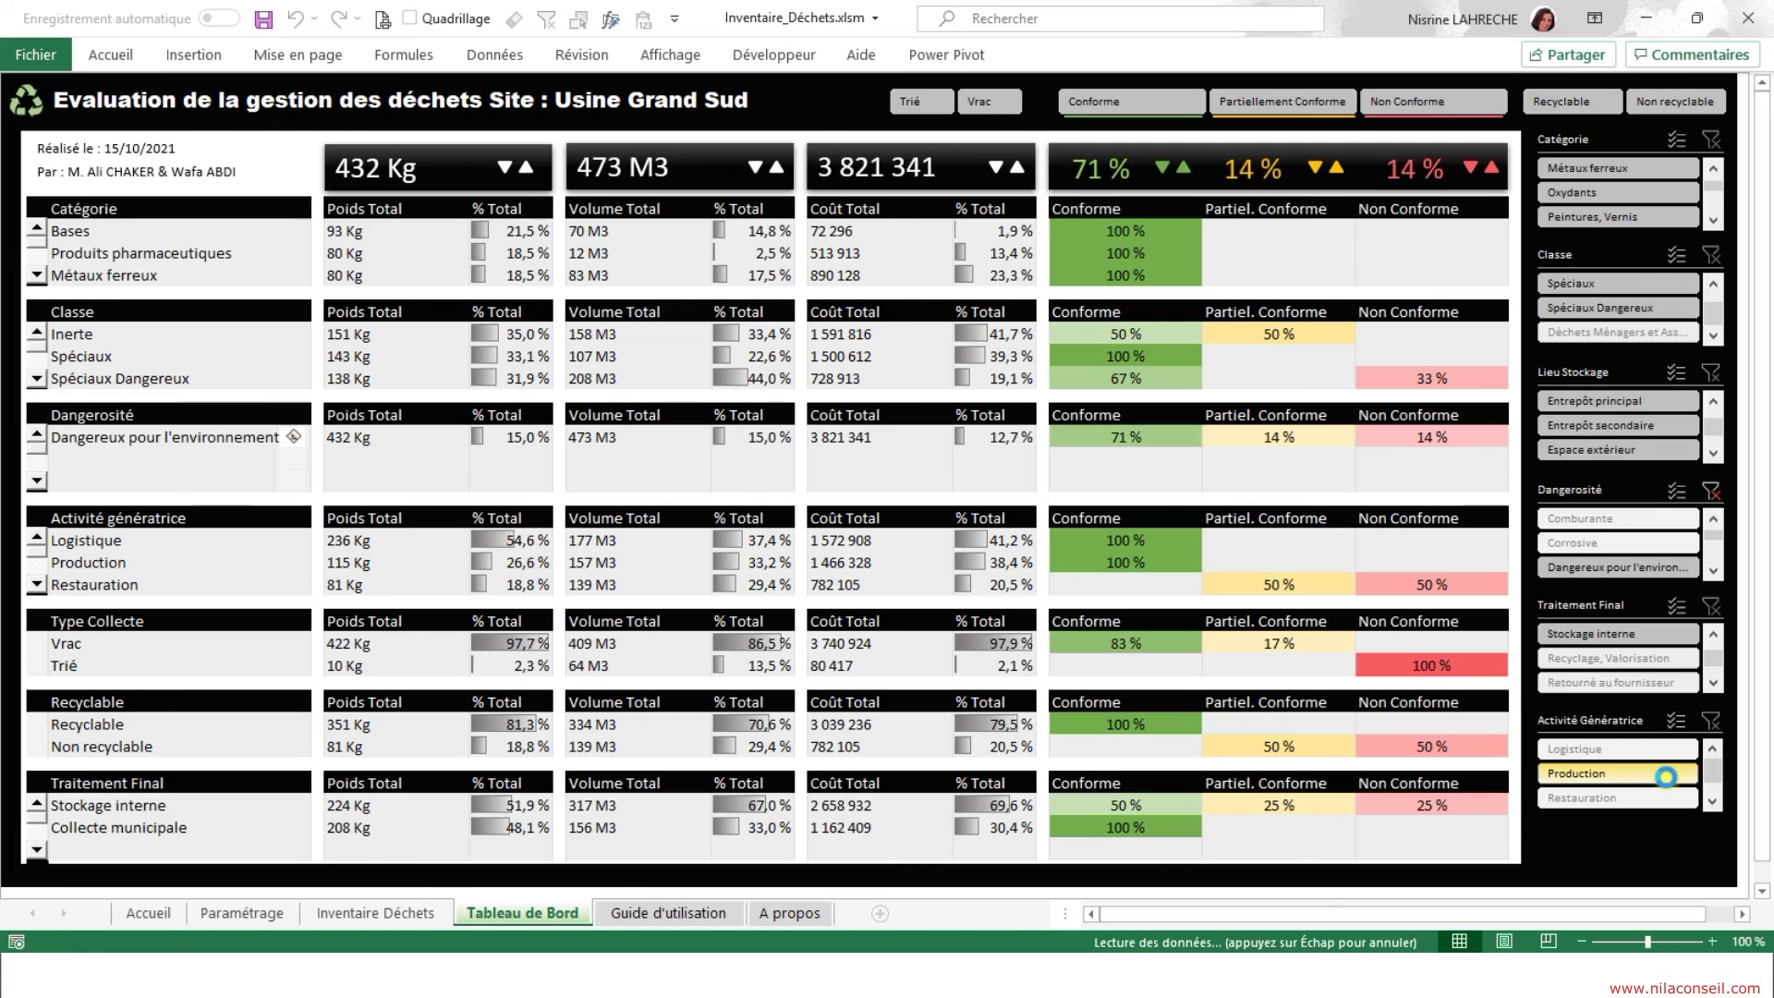